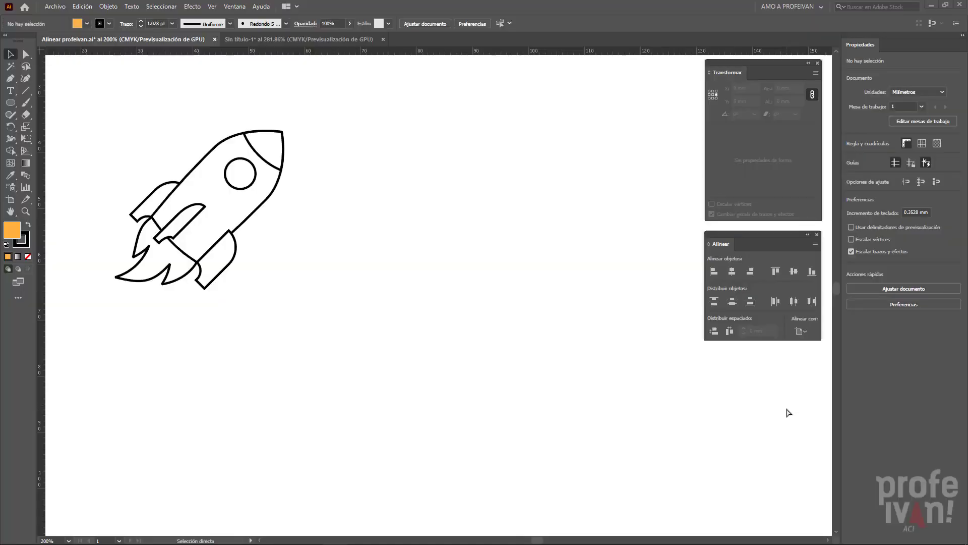
- Hold Ctrl to switch to selecting individual rocket parts
key(ctrl)
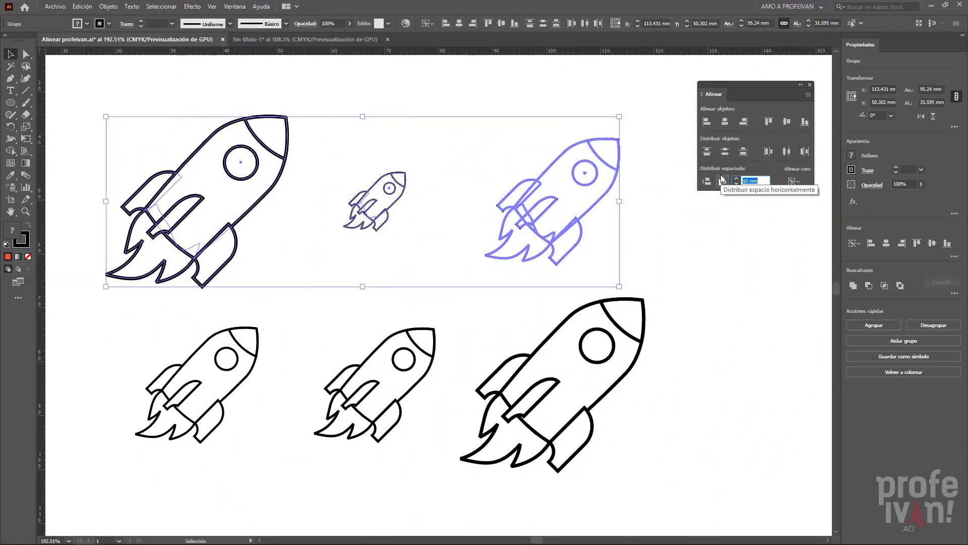
- Space the top three rockets 10 mm apart and the left pair 5 mm apart vertically, then deselect
click(722, 181)
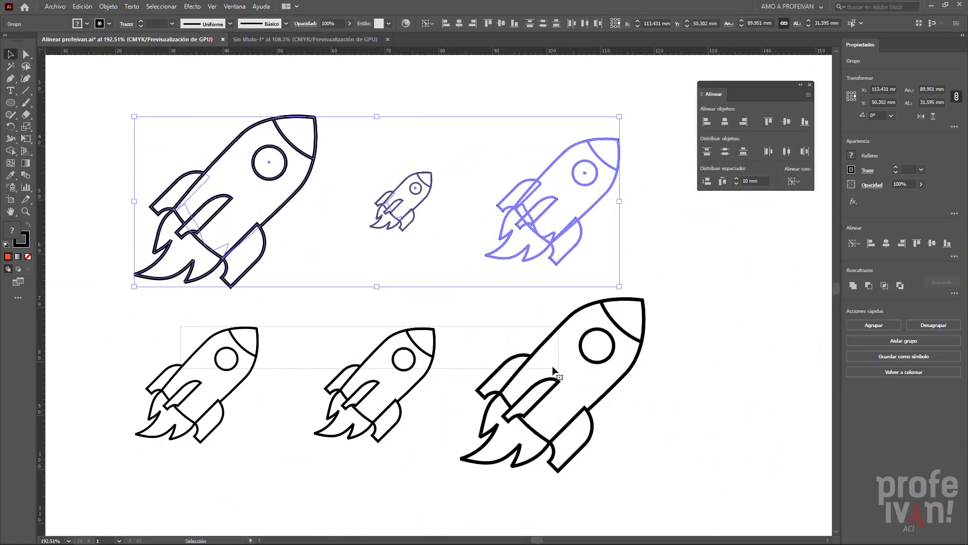
shift+click(252, 354)
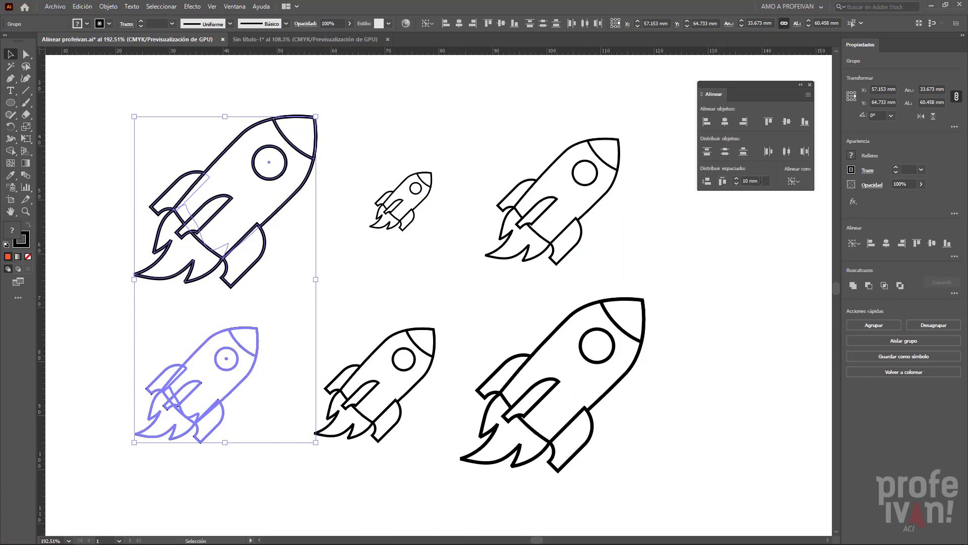
click(736, 181)
text(5)
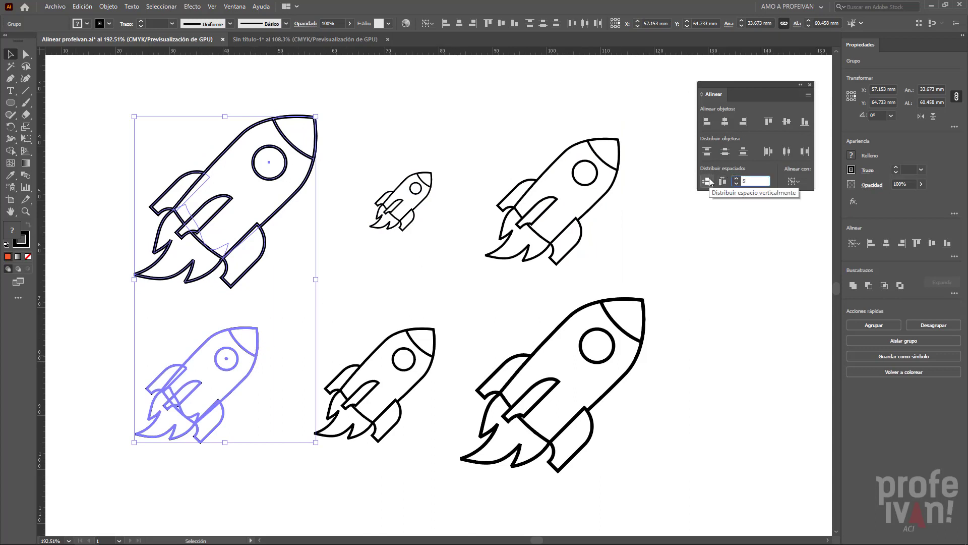
click(707, 182)
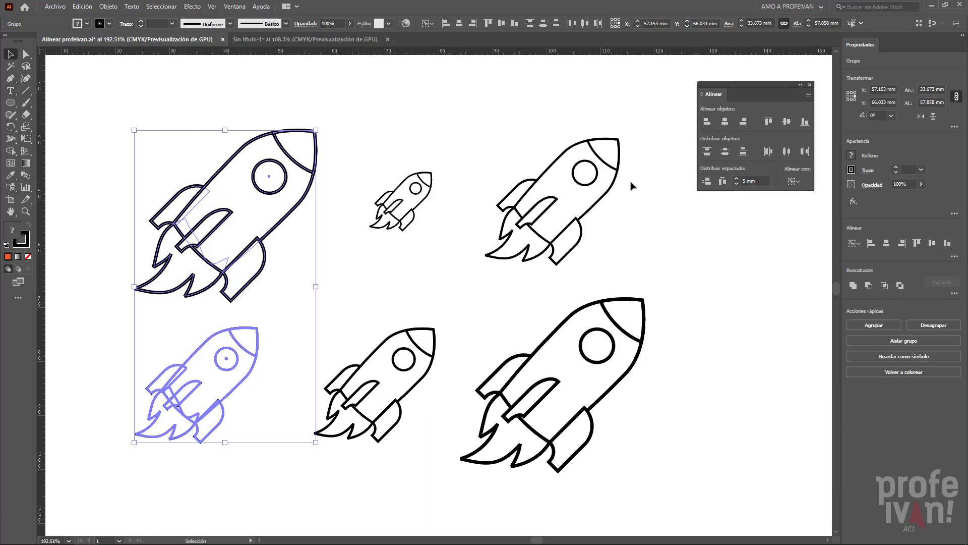
click(409, 138)
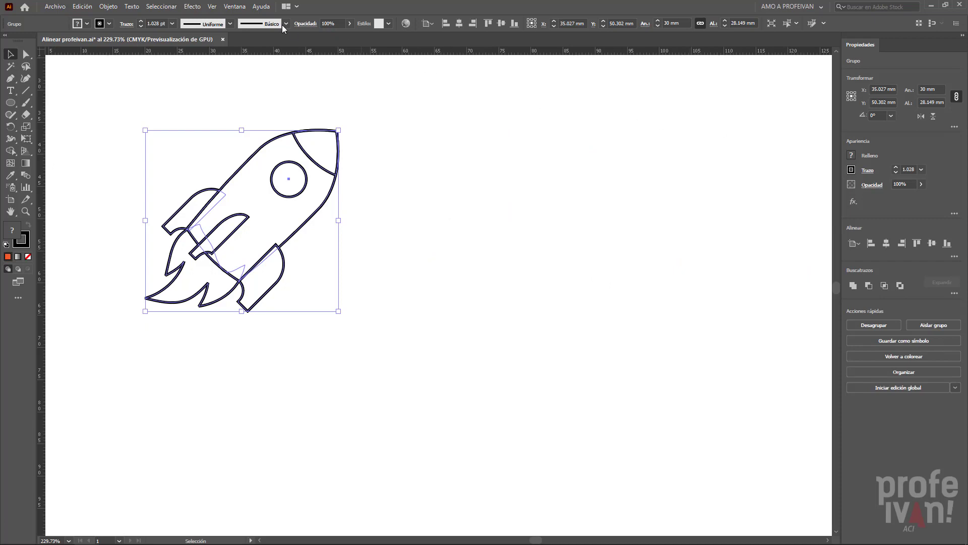
- Open the Transform panel from the Window menu
click(235, 7)
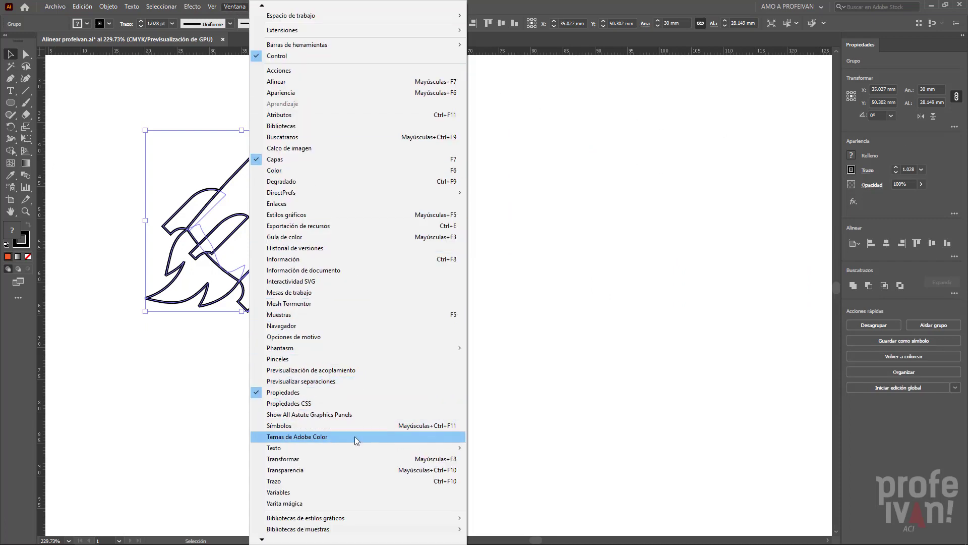
click(353, 457)
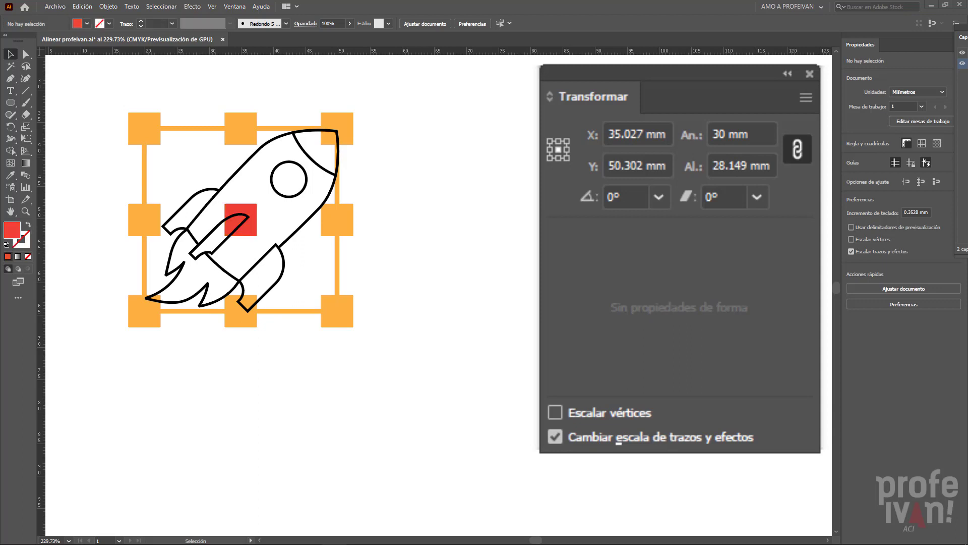
- Select the rocket and place a copy 30 mm right by adding +30 to its X position
key(ctrl+a)
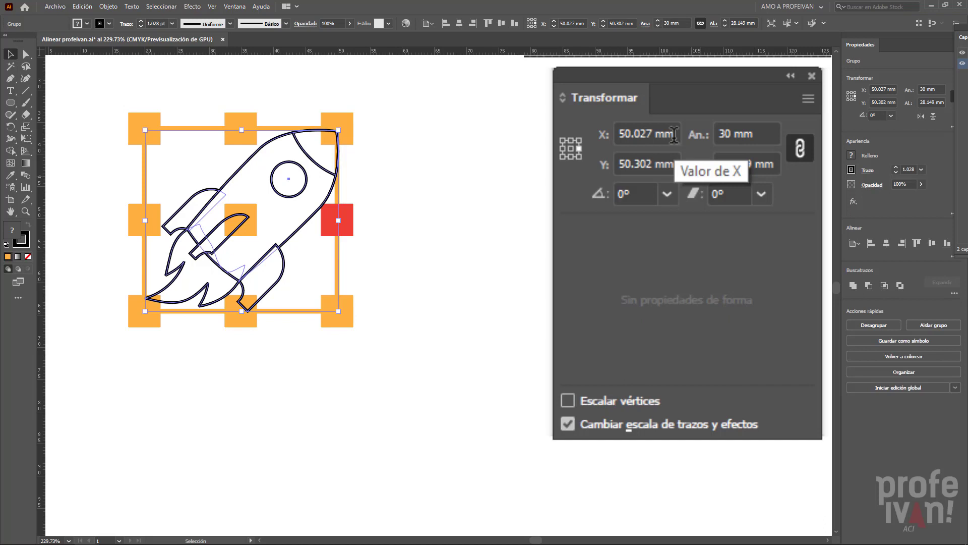
click(674, 134)
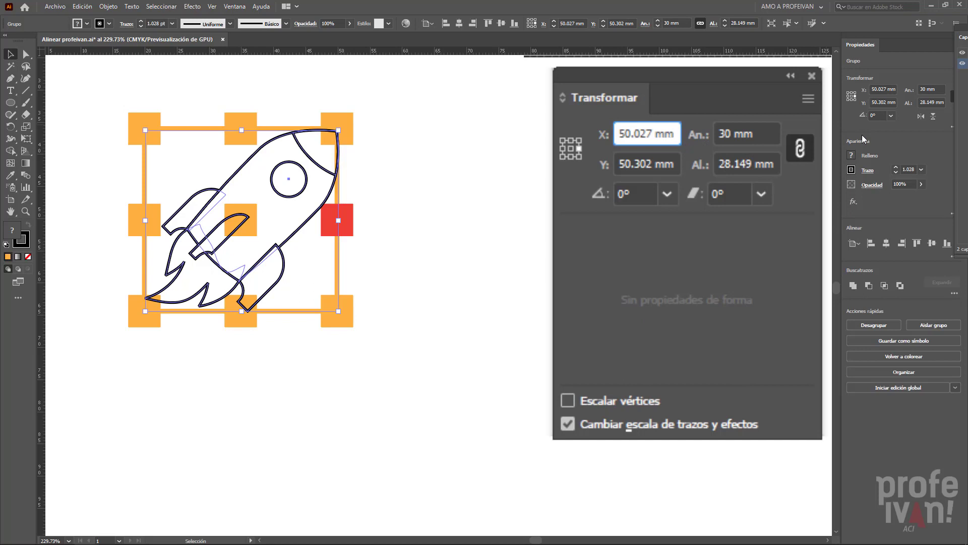
text(+)
text(30)
key(Return)
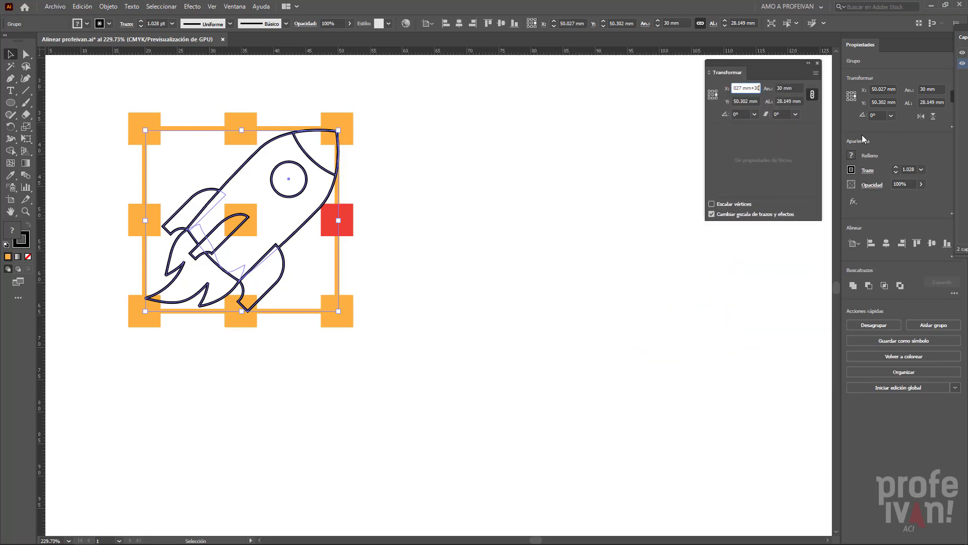
key(Return)
key(alt+Return)
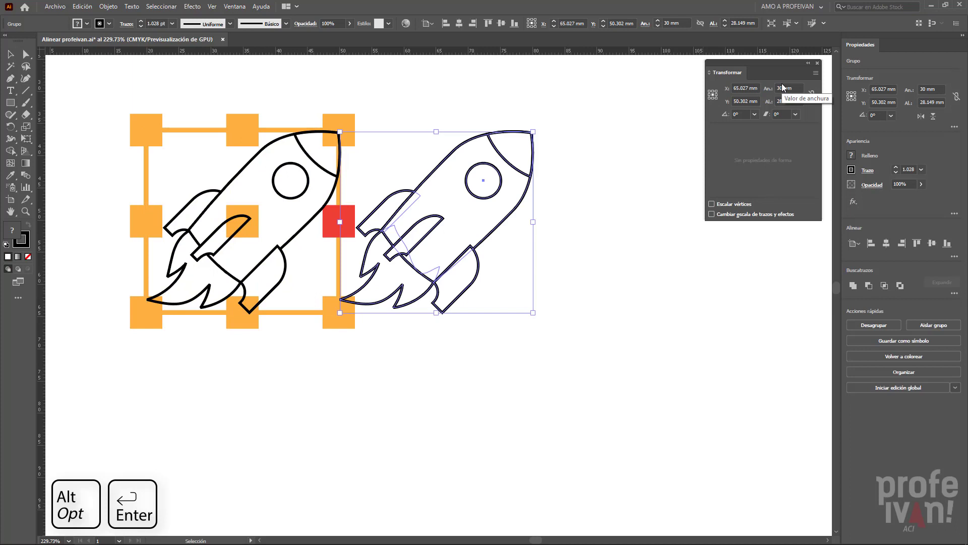
click(630, 188)
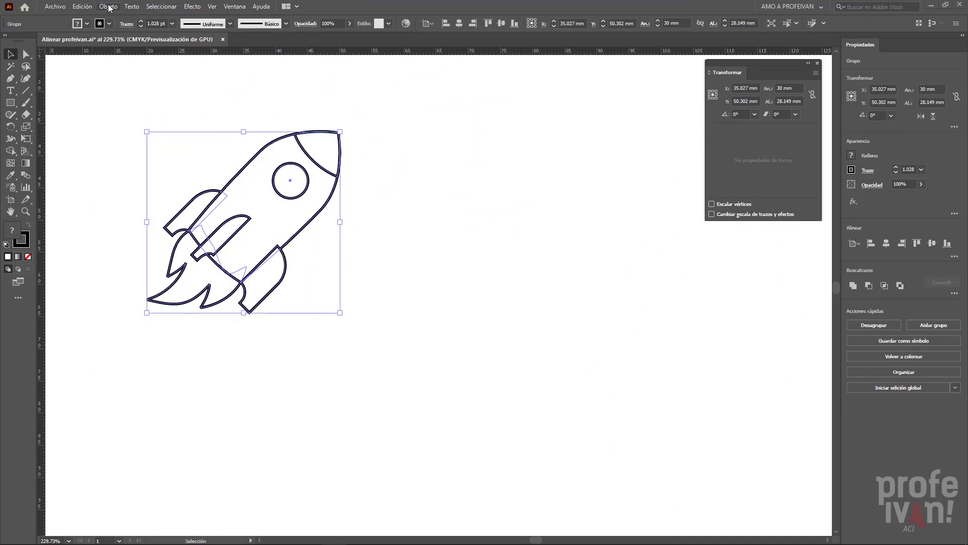
- Open the Move dialog for the rocket and set a 30 mm horizontal shift
click(109, 7)
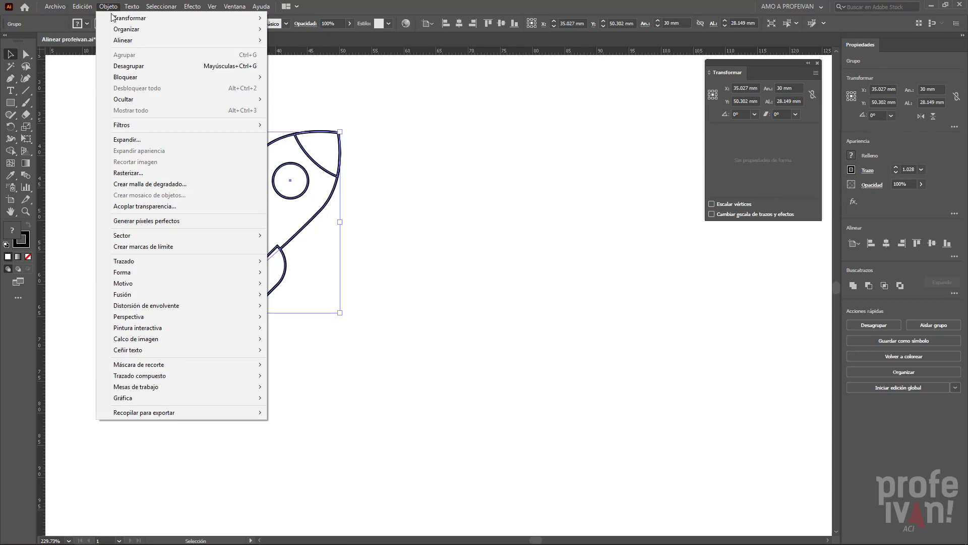
mouse_move(130, 17)
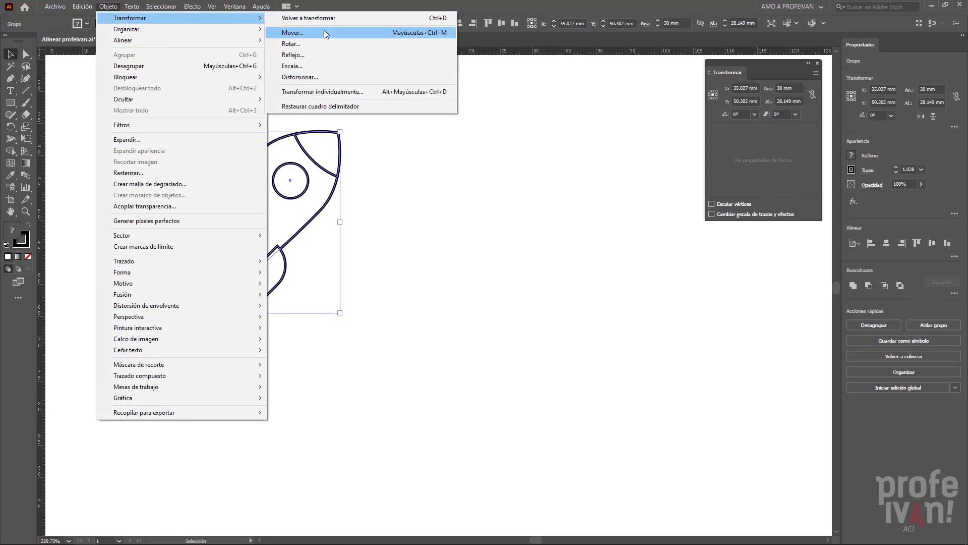
click(325, 32)
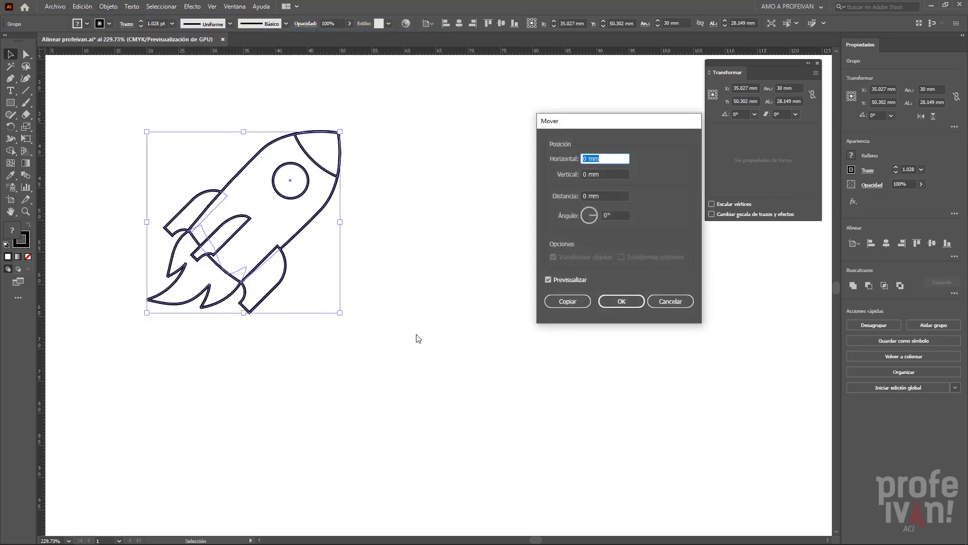
click(663, 306)
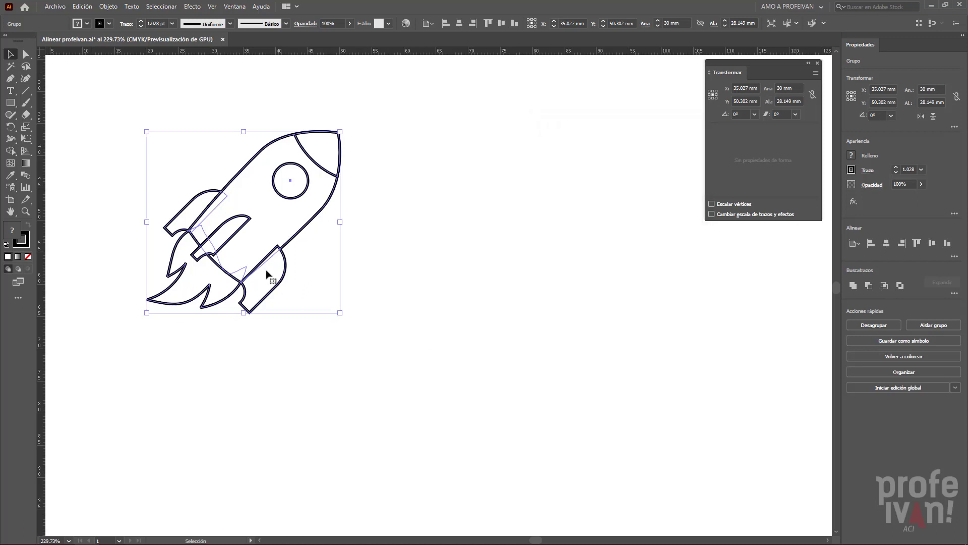
double_click(13, 60)
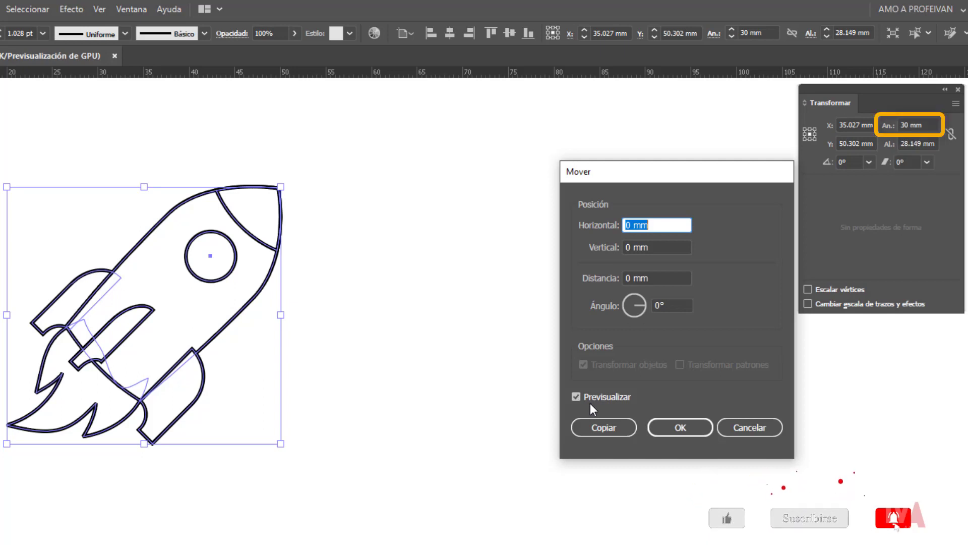
text(30)
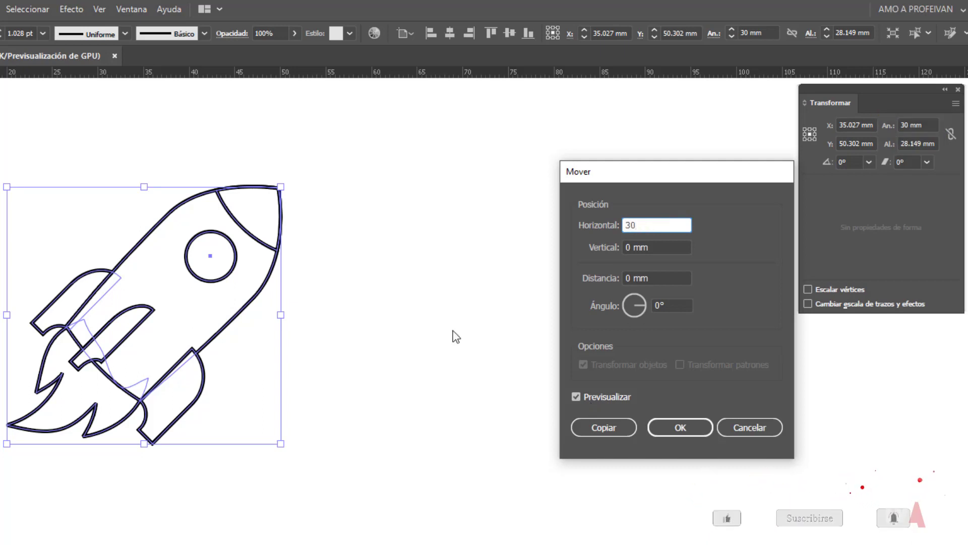
key(Tab)
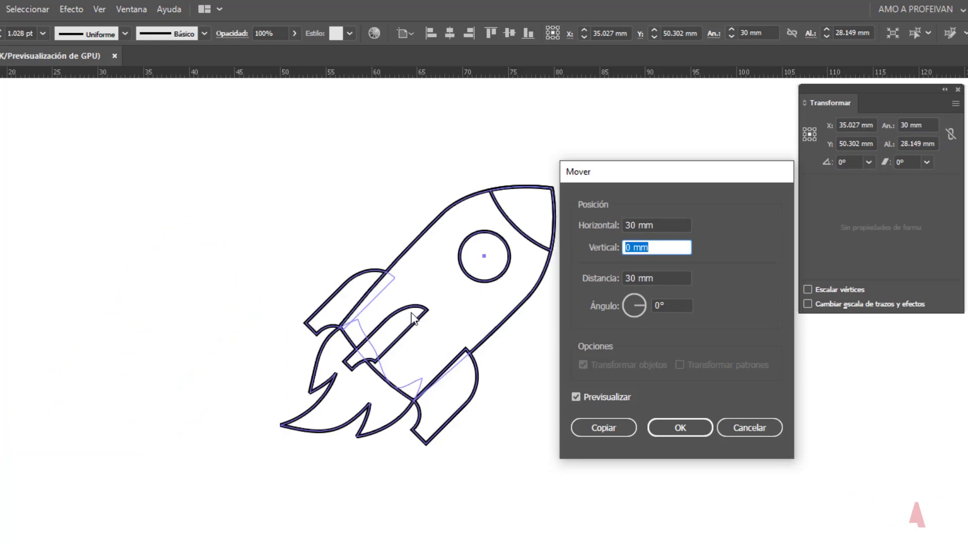
text(28.1)
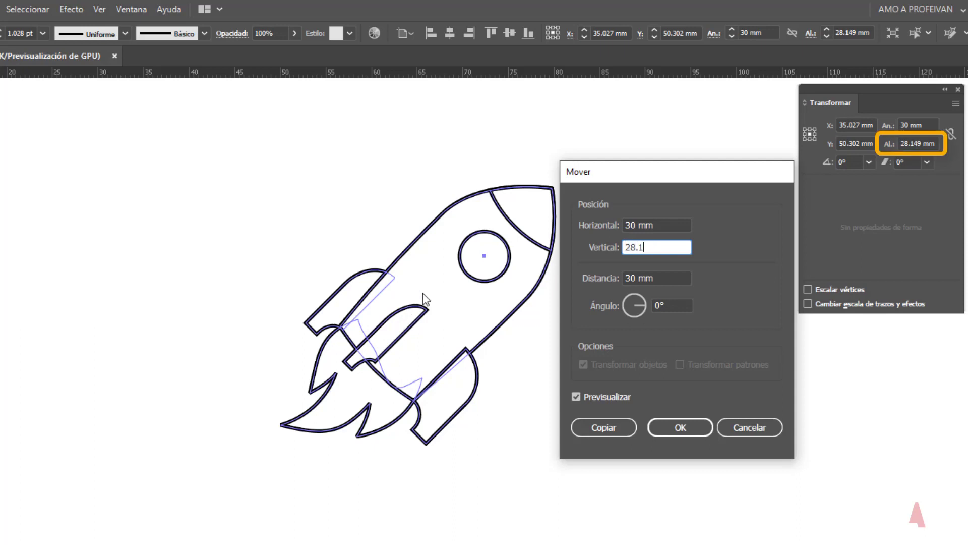
text(49)
key(Tab)
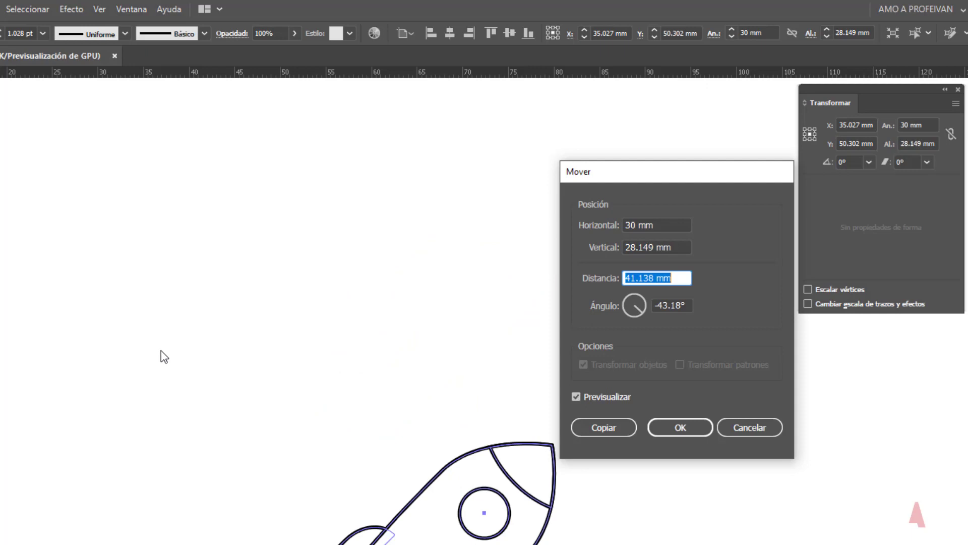
click(679, 225)
text(+3)
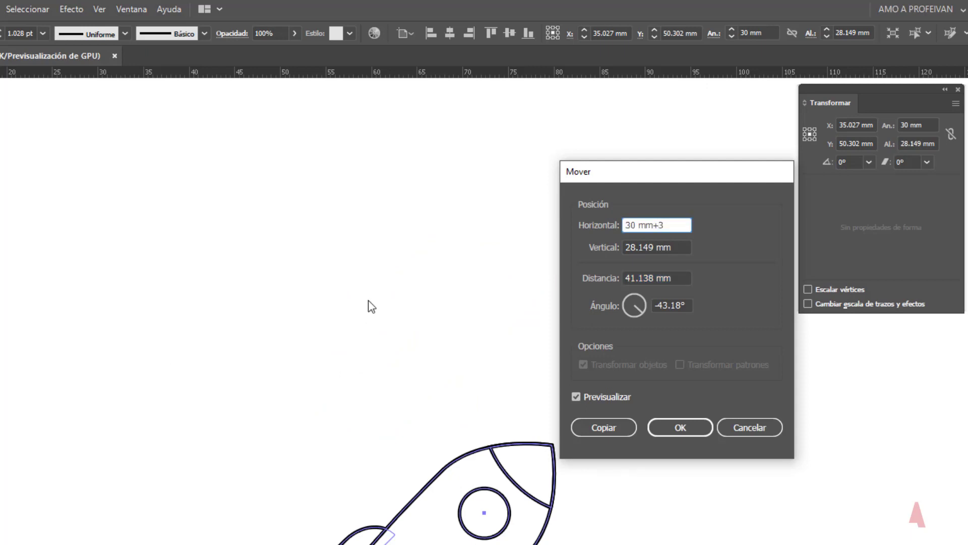
key(Tab)
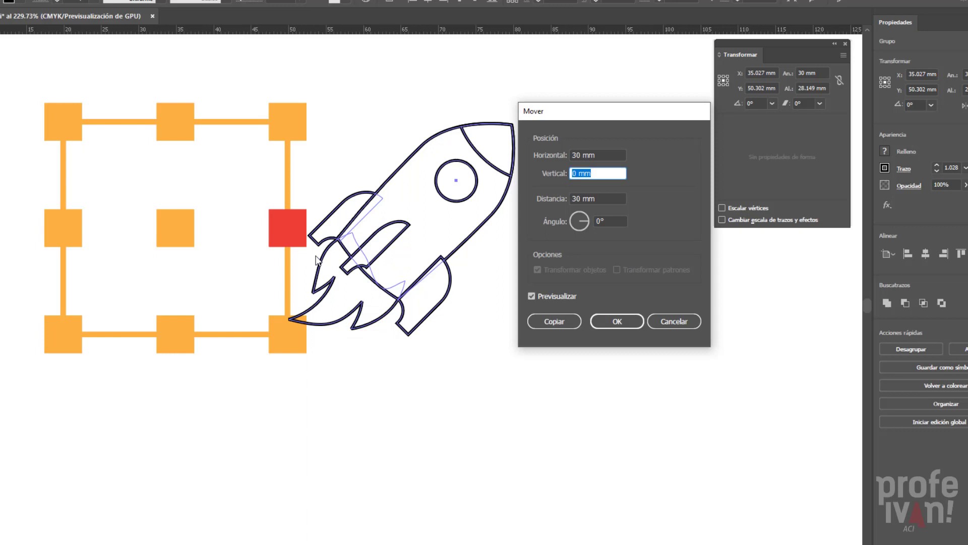
- Copy the rocket 30 mm right and 28.19/2 (14.095 mm) down with the Move dialog
text(28.1)
text(9/2)
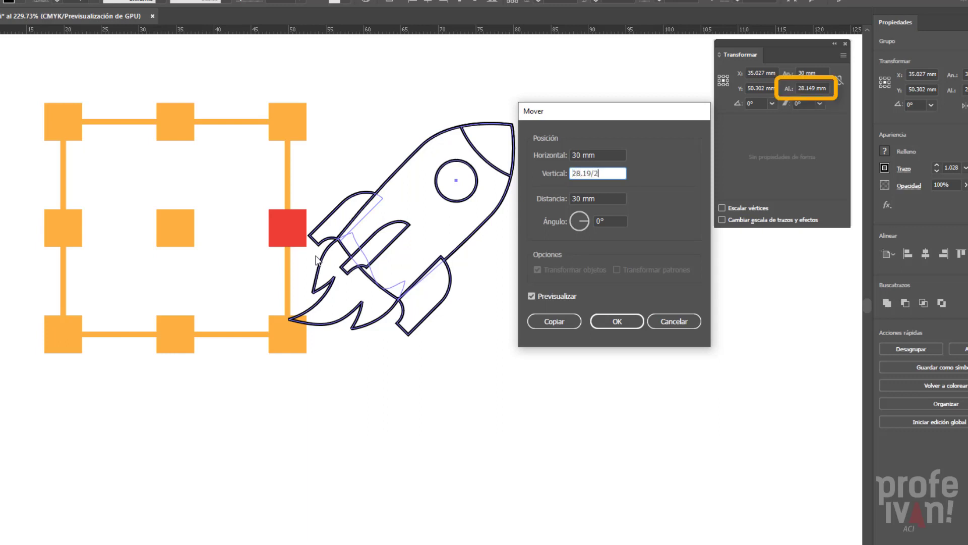
key(Tab)
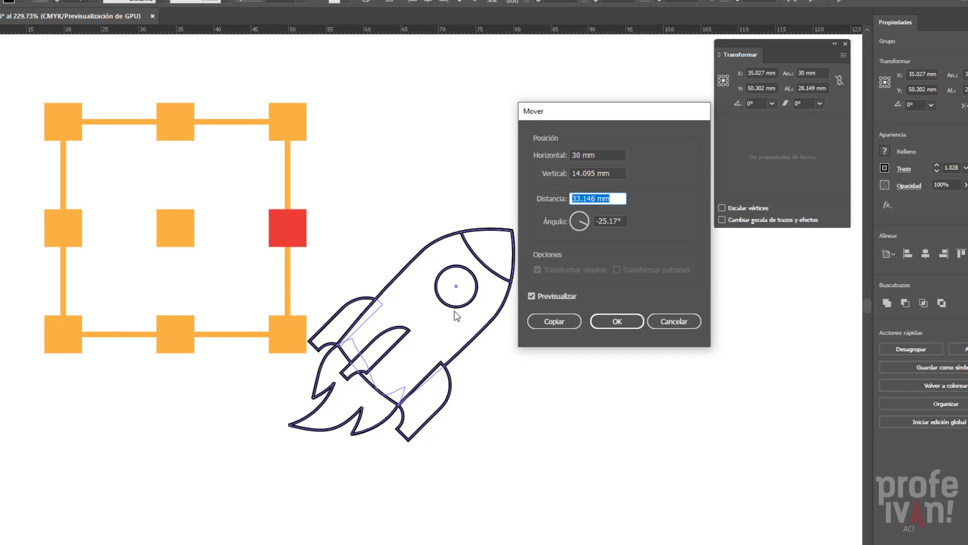
click(554, 322)
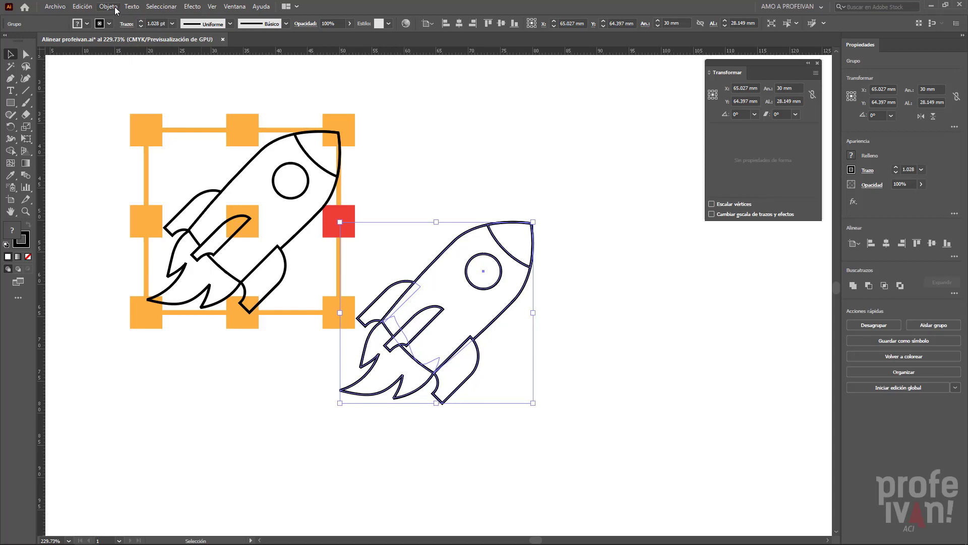
- Repeat the move with Transform Again (Ctrl+D) to add more rocket copies, then deselect
click(117, 9)
mouse_move(130, 18)
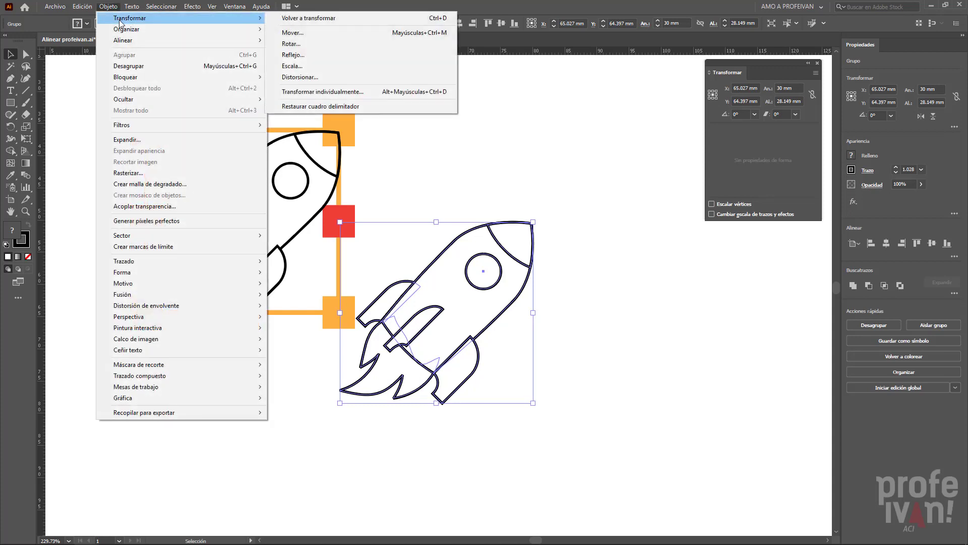
click(310, 18)
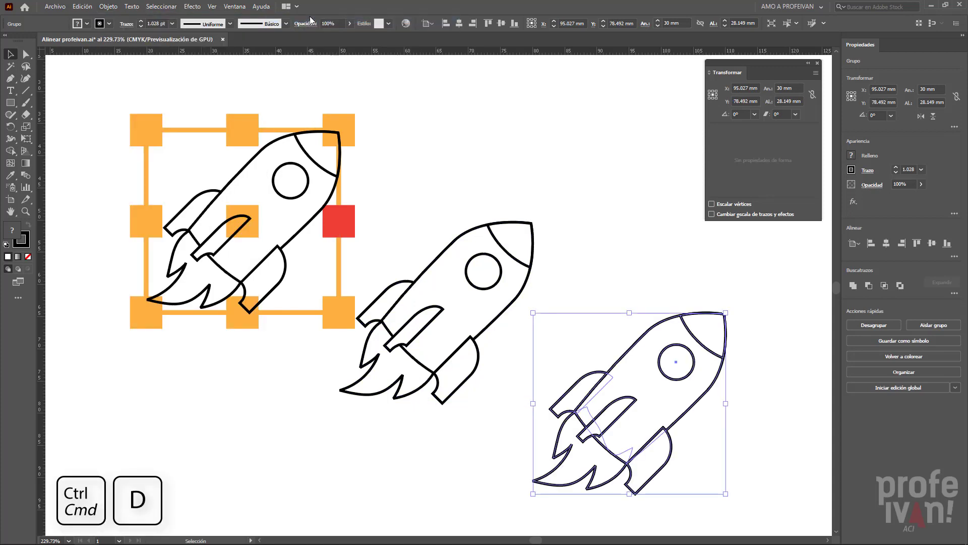
click(111, 7)
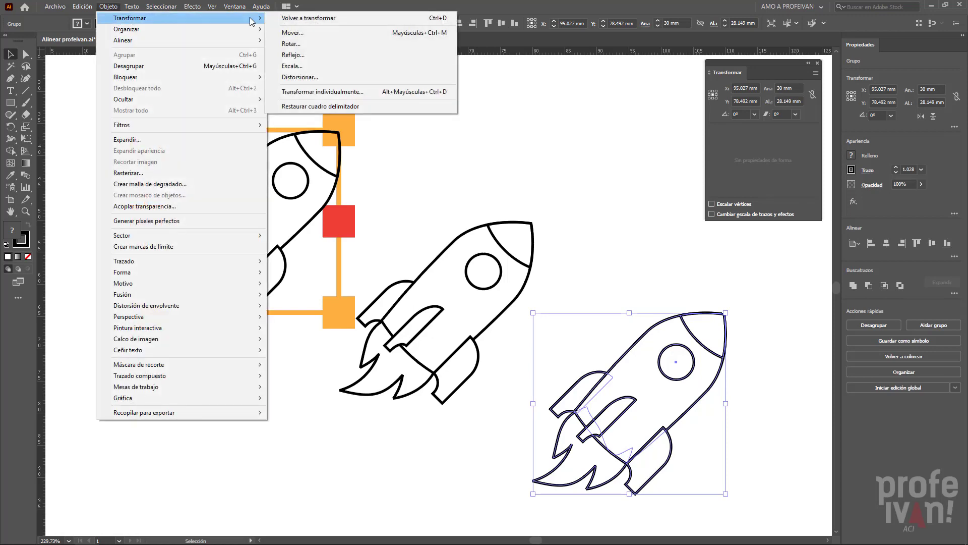
key(ctrl+d)
click(552, 135)
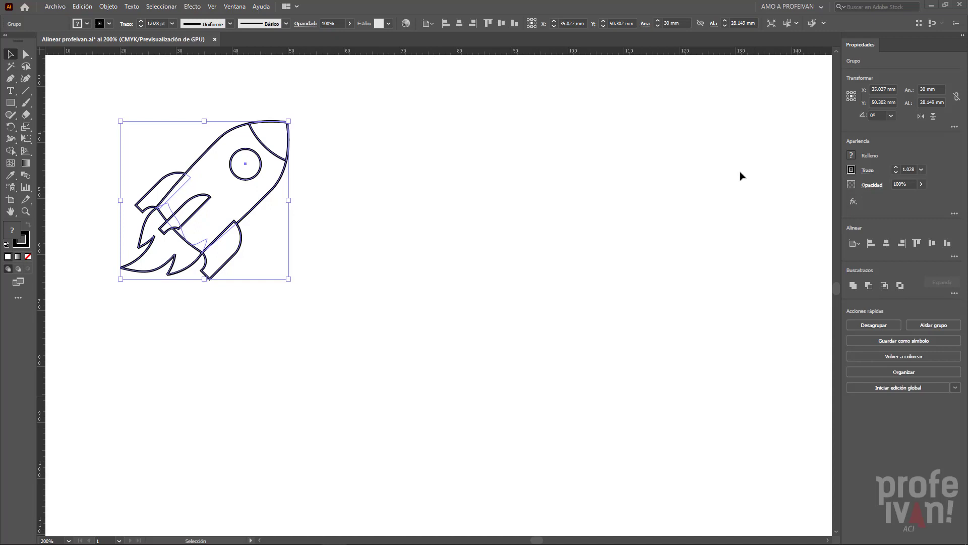
- Set up Transform Each with 120% horizontal and vertical scale and Scale Strokes & Effects on
click(108, 7)
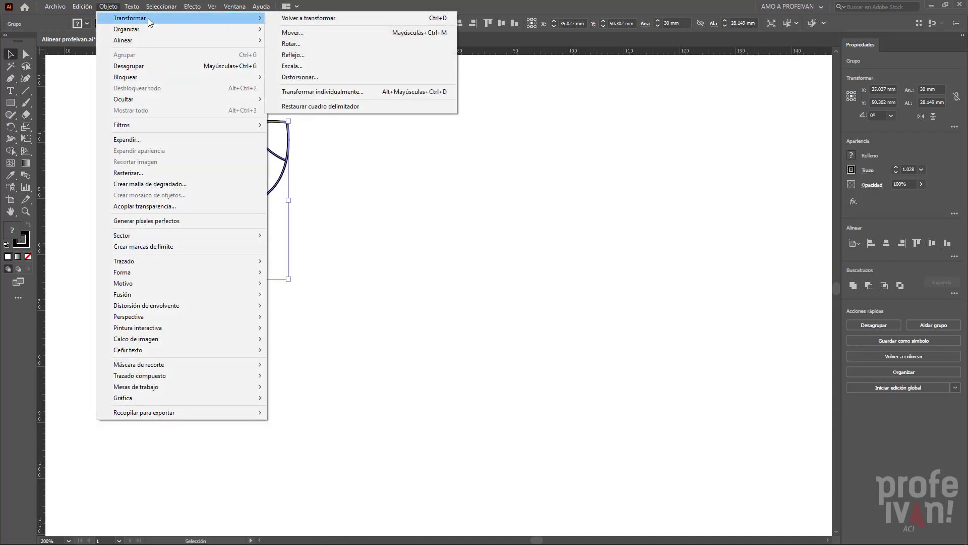
mouse_move(182, 17)
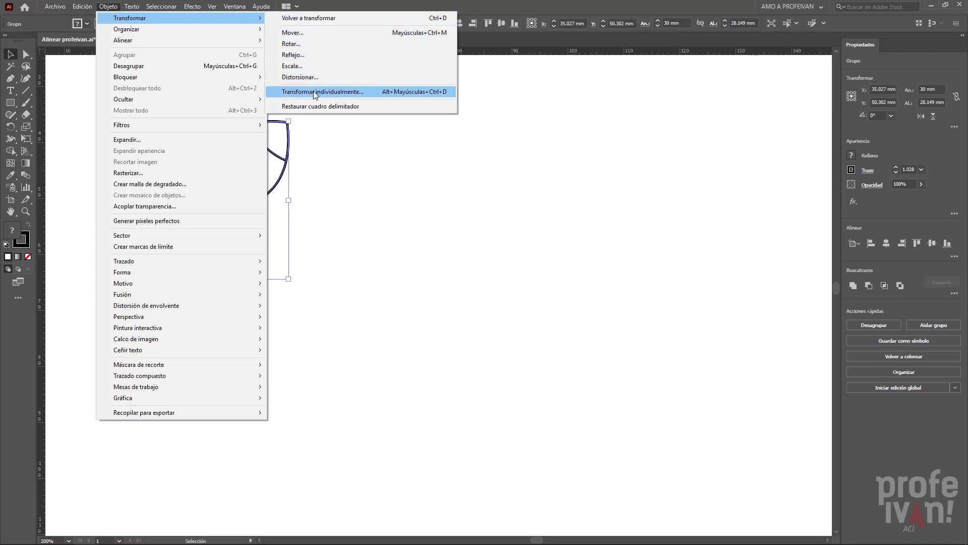
click(381, 94)
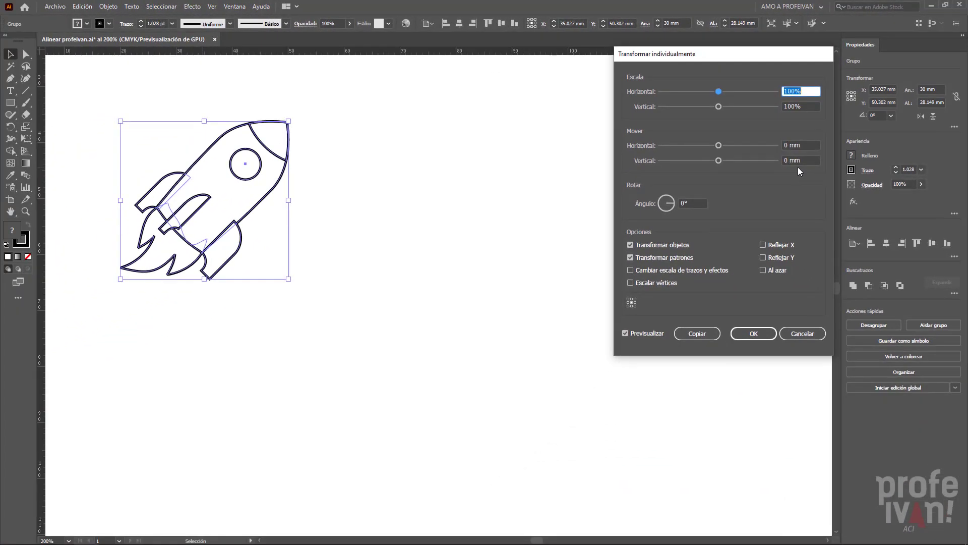
text(120)
key(Tab)
text(12)
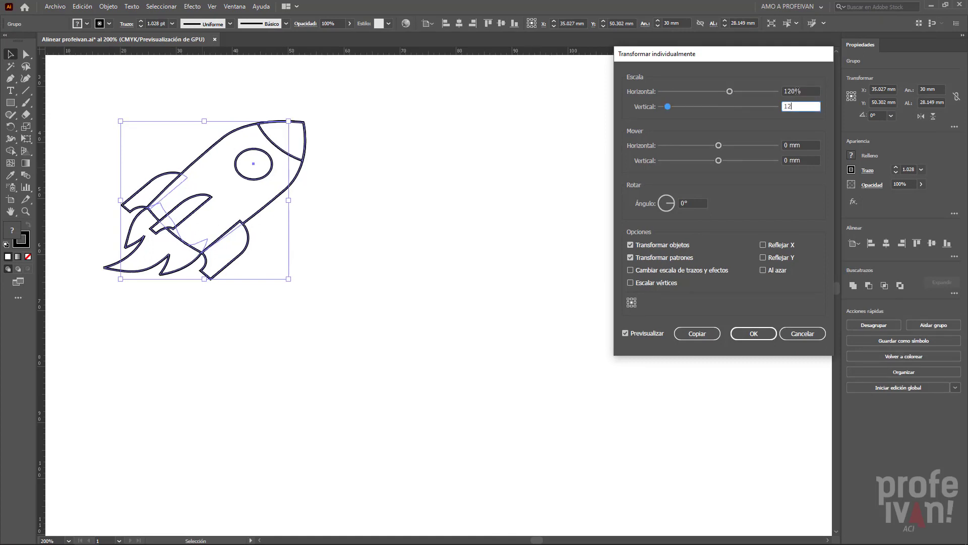
text(0)
key(Tab)
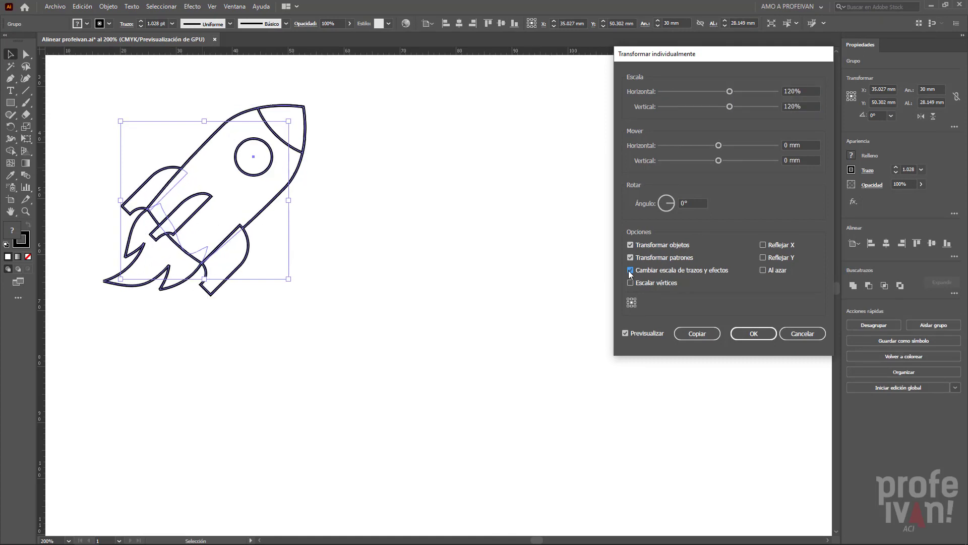
click(630, 271)
click(626, 333)
click(630, 270)
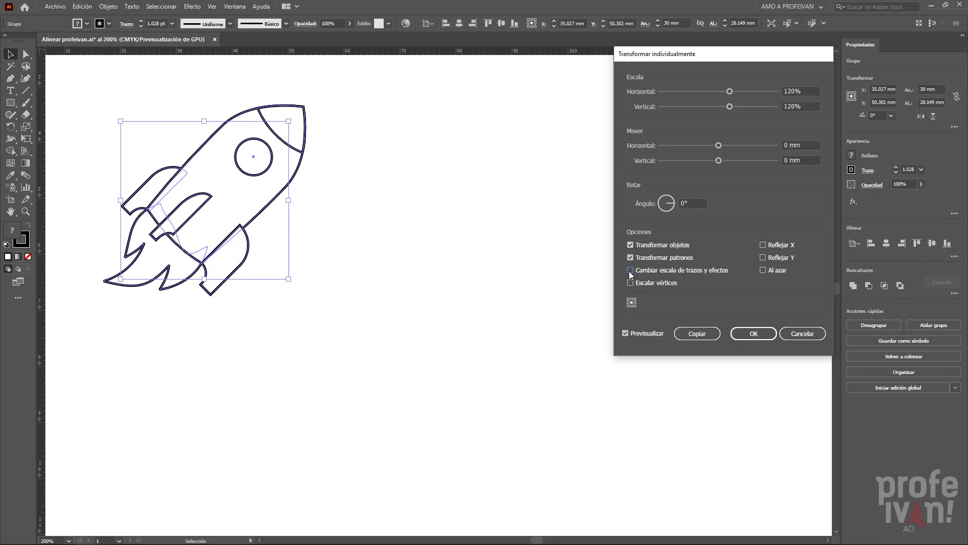
click(629, 271)
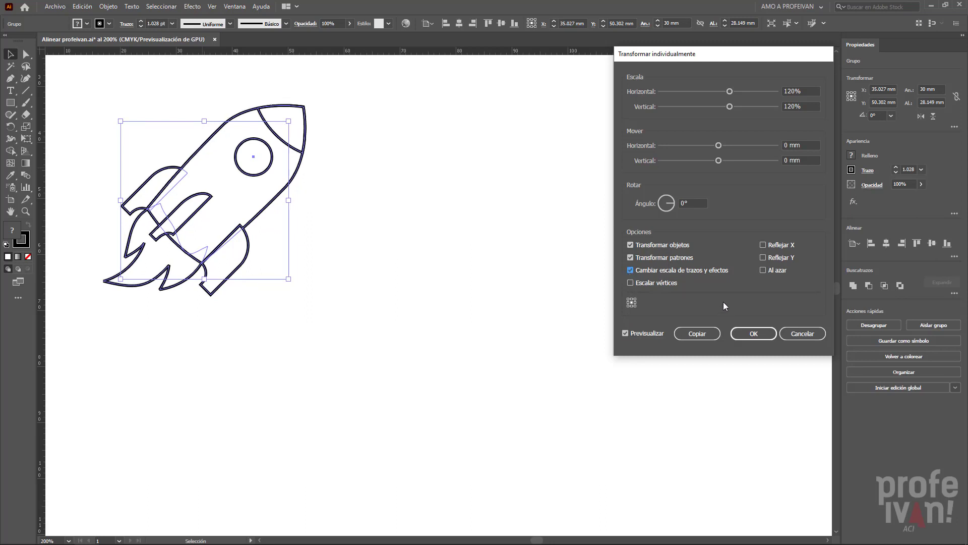
- Add a 30 mm horizontal move and create the scaled rocket copy
click(787, 145)
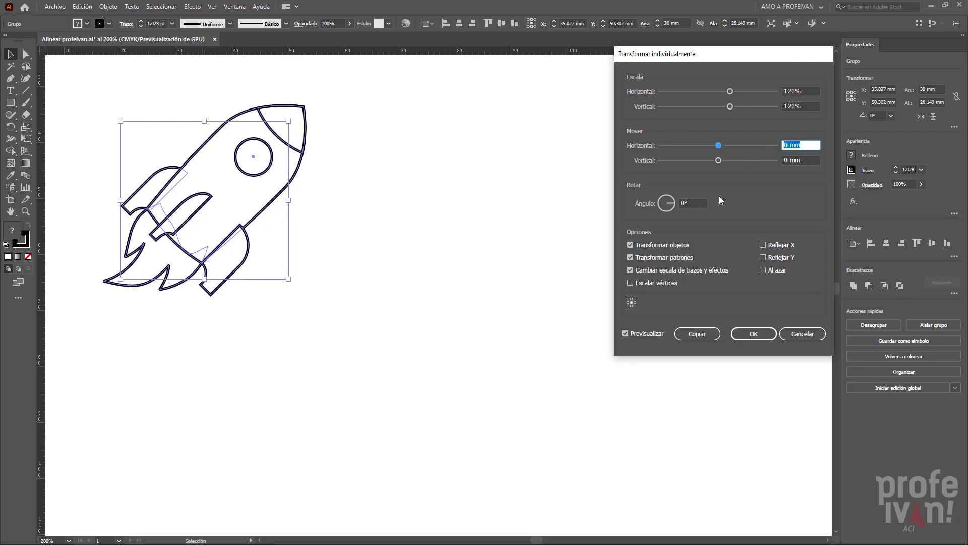
text(30)
key(Tab)
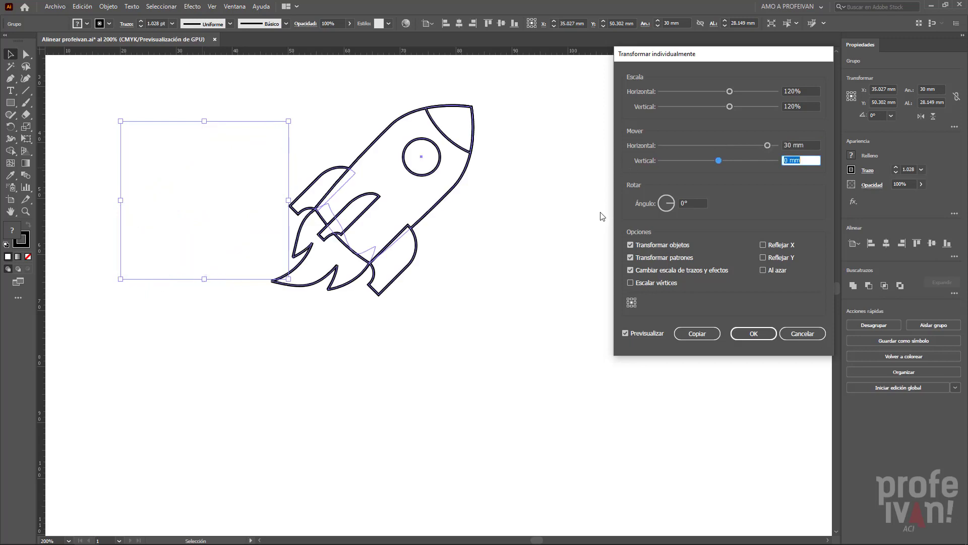
click(695, 333)
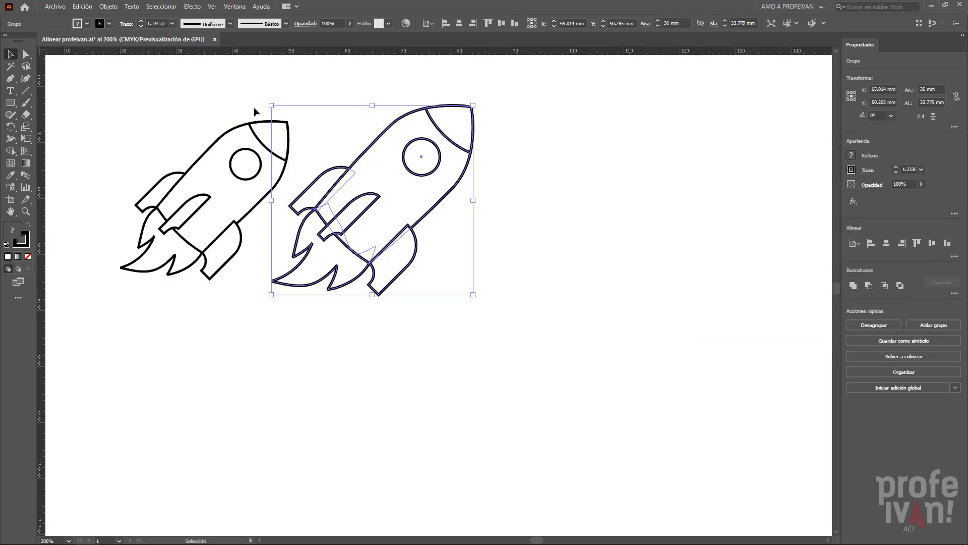
- Repeat the transform twice (Transform Again, Ctrl+D) for two more progressively larger rockets
click(99, 7)
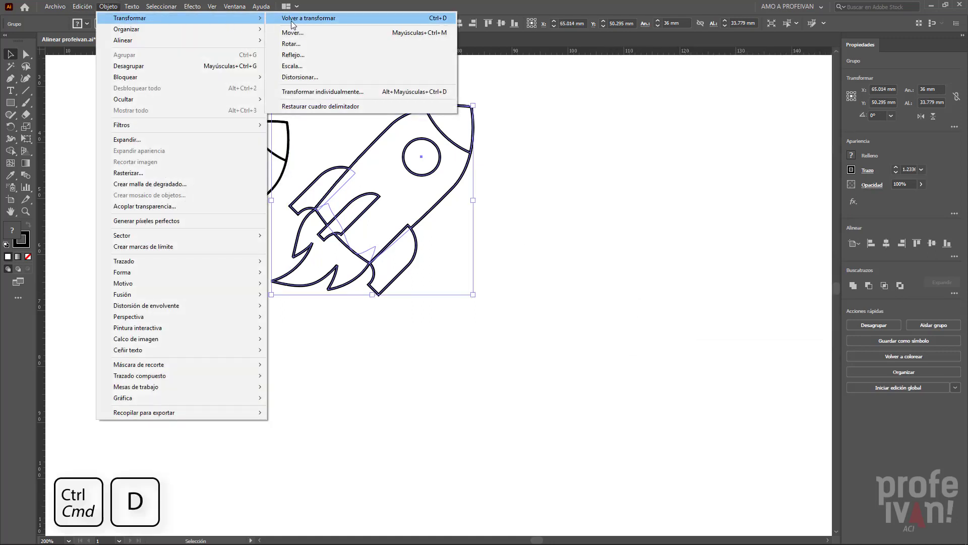
click(289, 22)
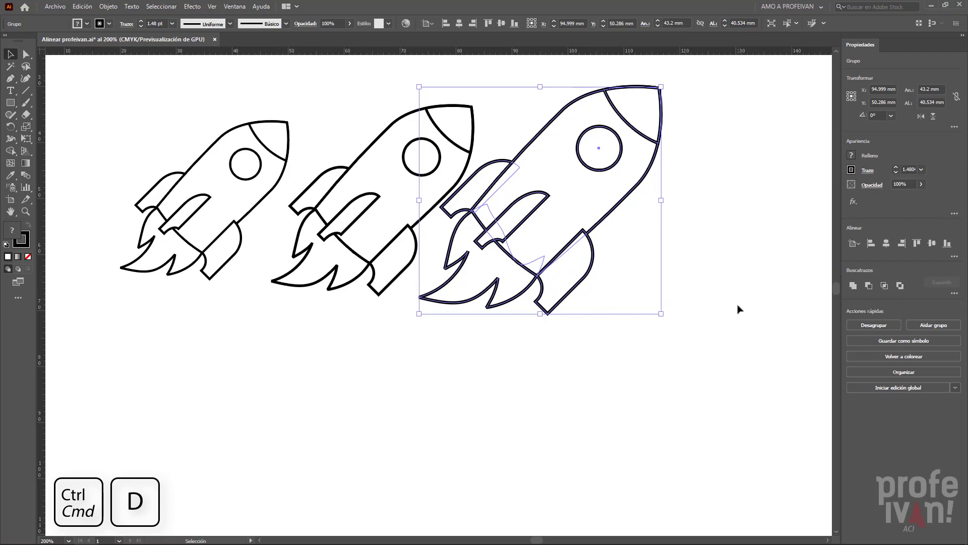
key(ctrl+d)
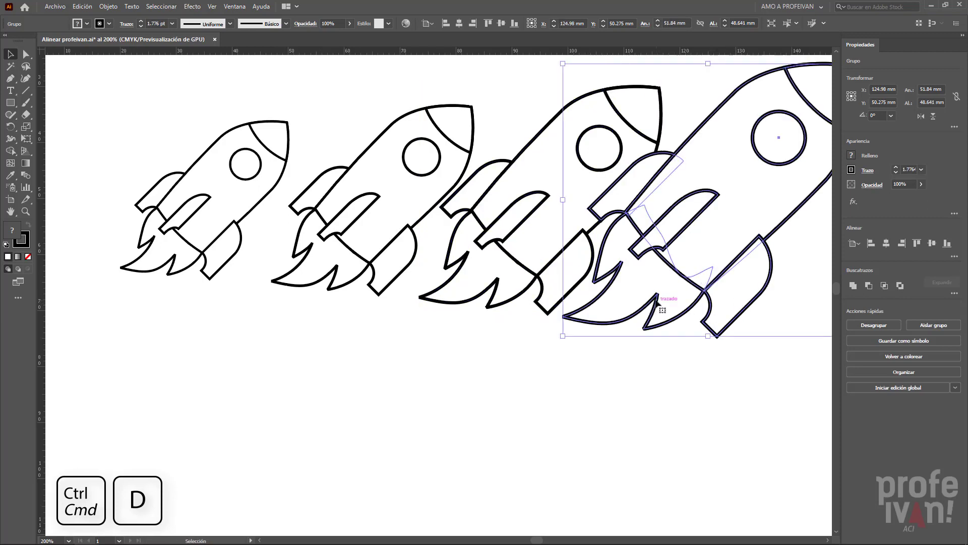
scroll(565, 246, down, 3)
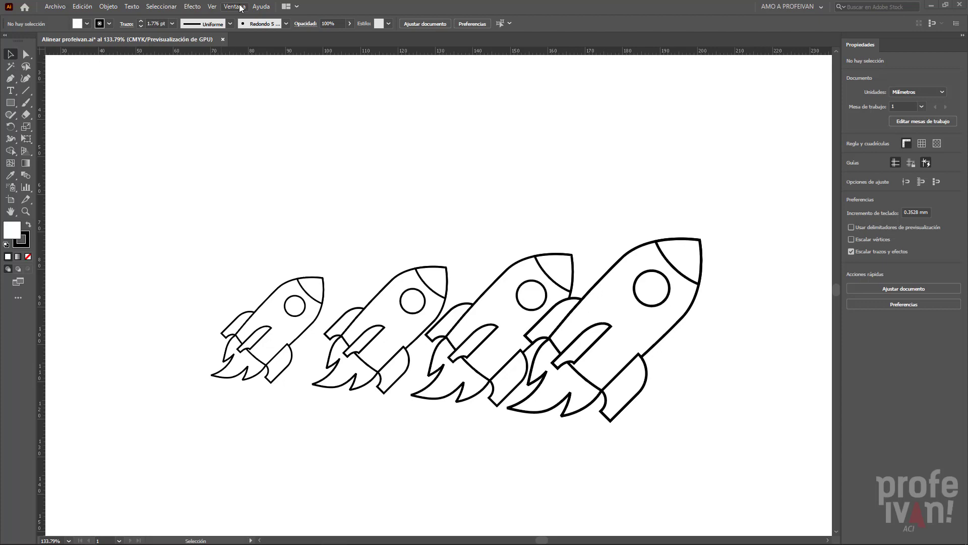
- Show the Align panel with Distribute Spacing options and marquee-select all four rockets
click(241, 8)
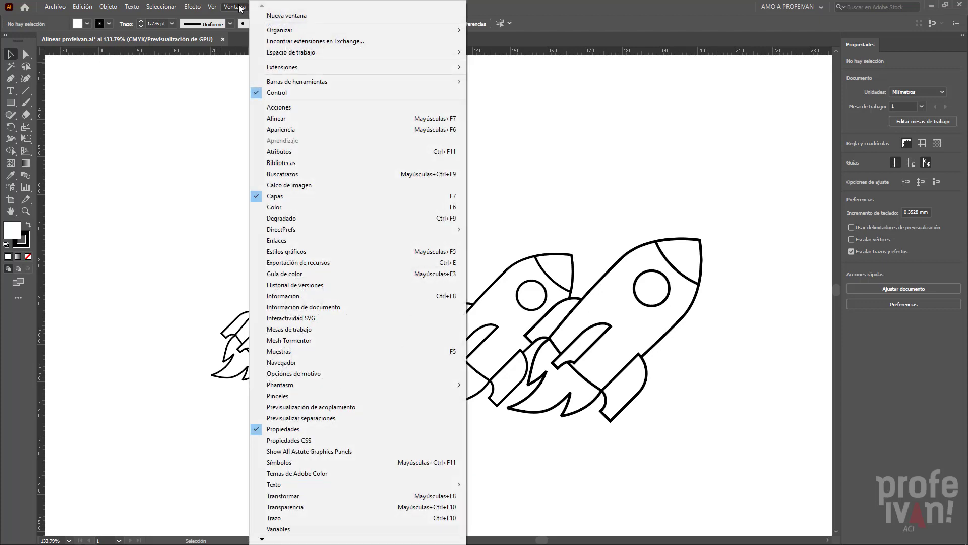
click(320, 117)
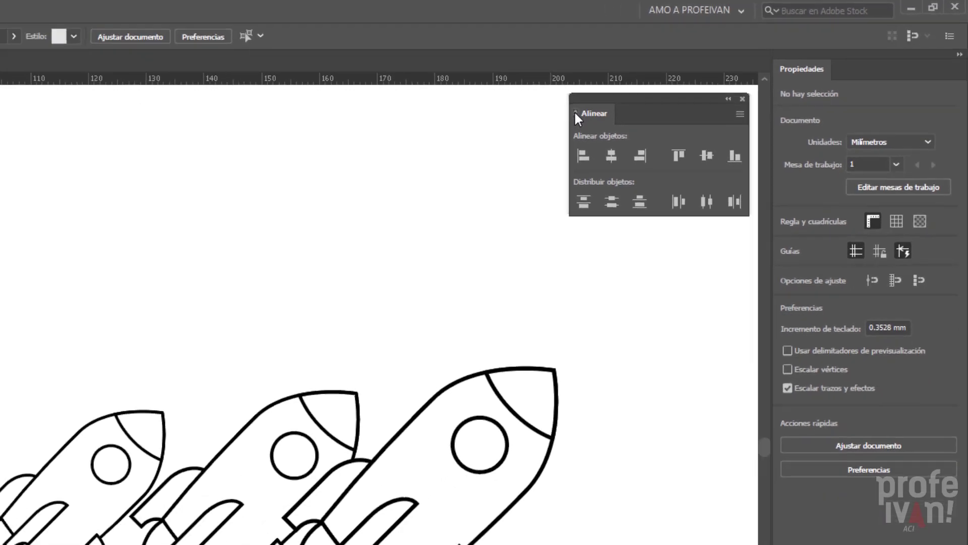
click(713, 73)
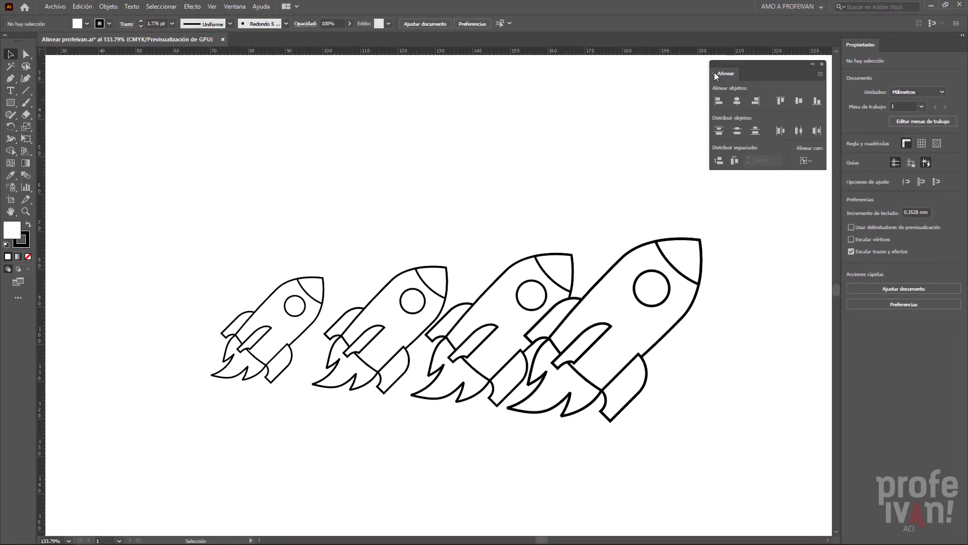
drag(238, 229, 600, 311)
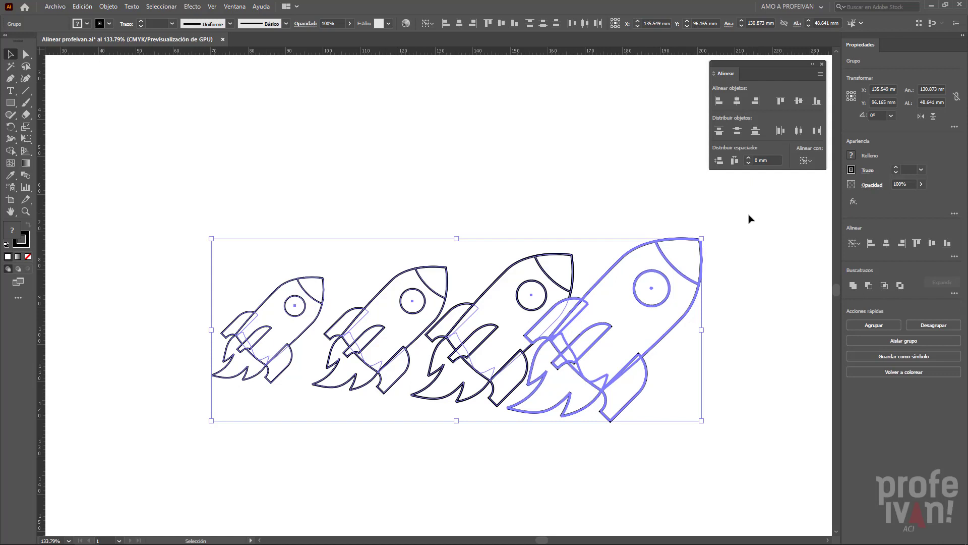
- Undo the last Align, then distribute the rockets horizontally at 0 mm from the small left key rocket
click(734, 161)
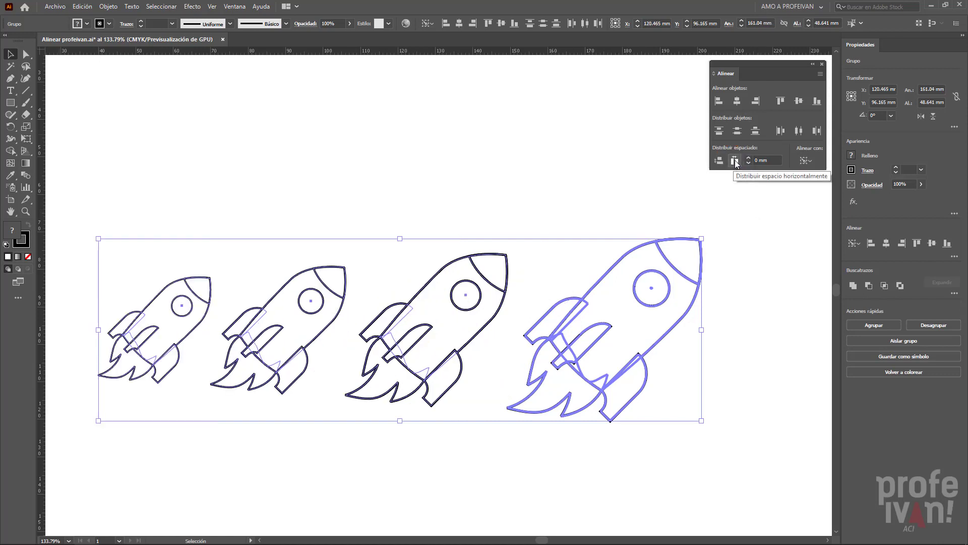
click(82, 6)
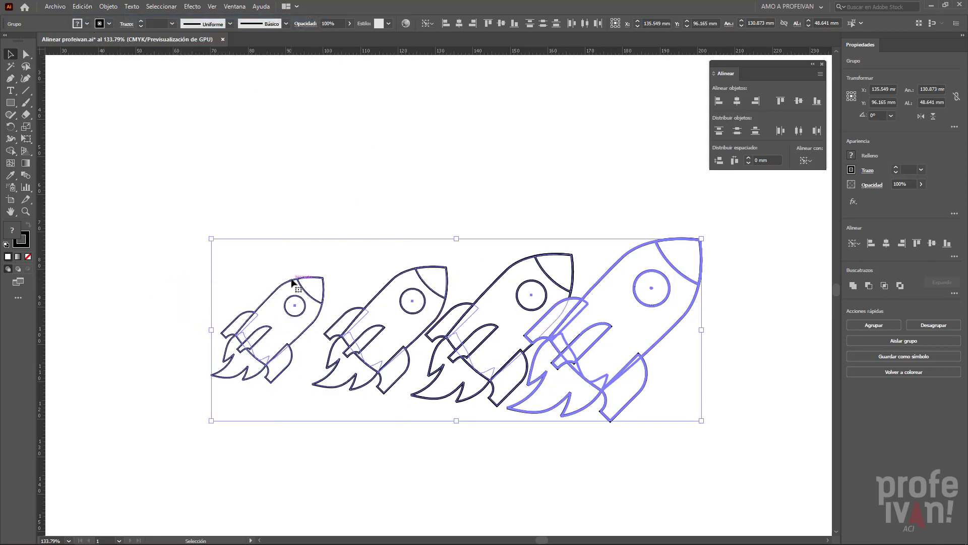
click(293, 279)
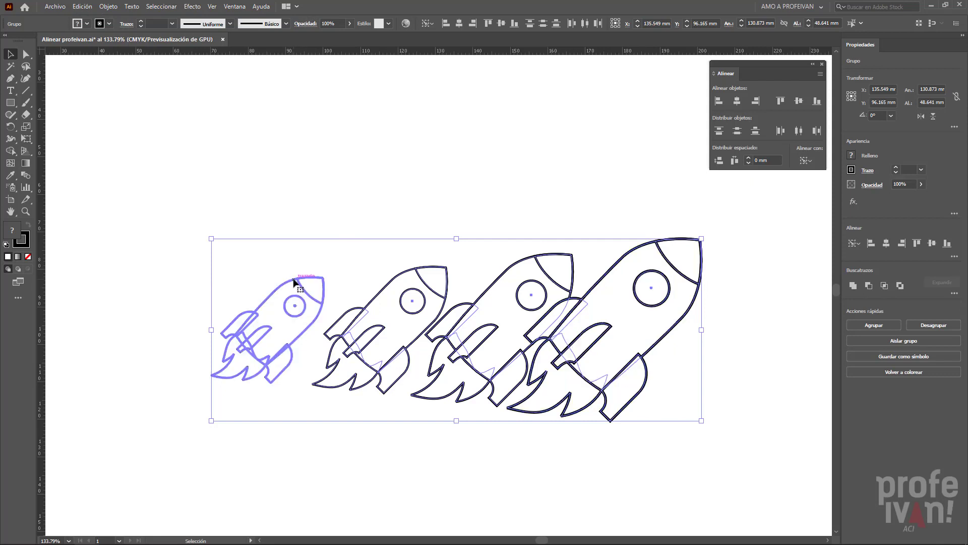
click(732, 159)
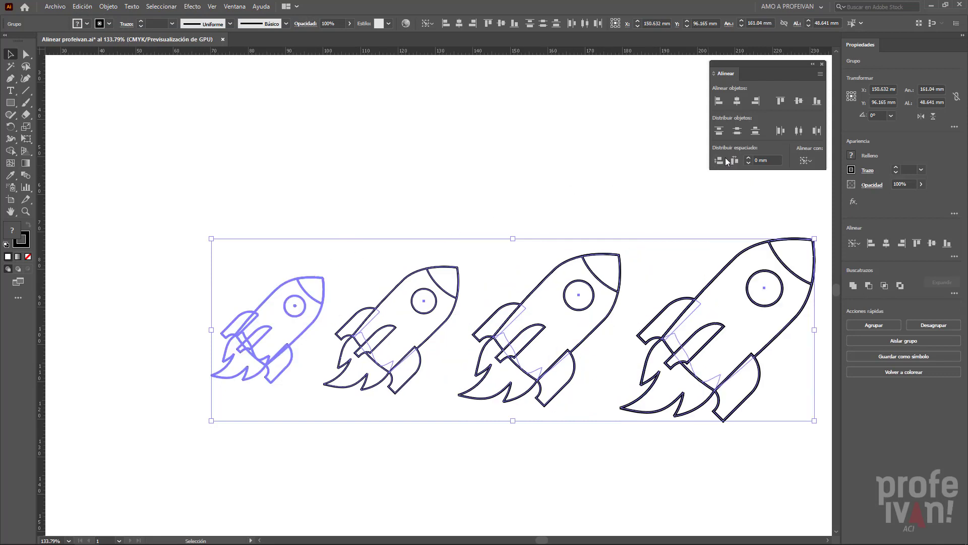
click(456, 159)
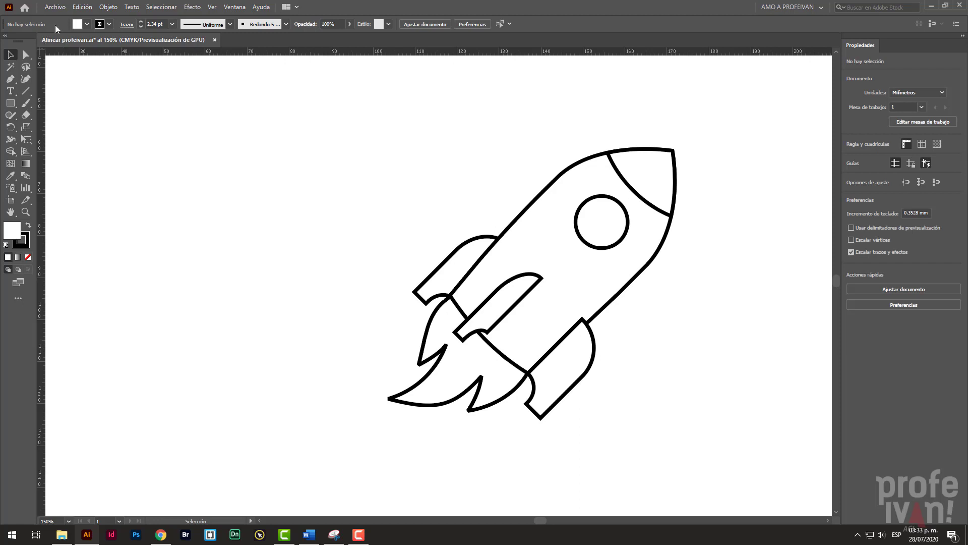
- Open the File > Scripts list to view the installed scripts
click(55, 7)
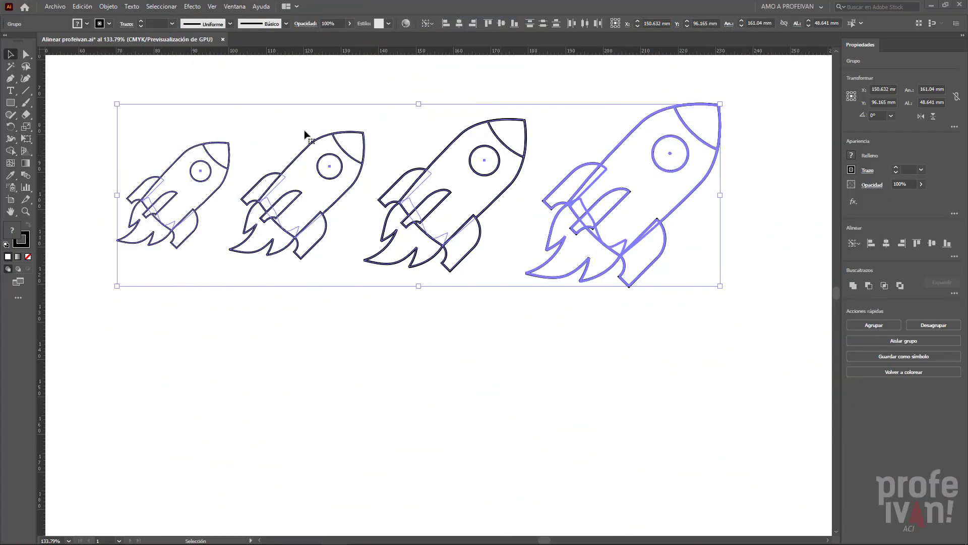
- Run the harmonizer script with 2 columns, 12 mm horizontal and 20 mm vertical gutters
click(62, 7)
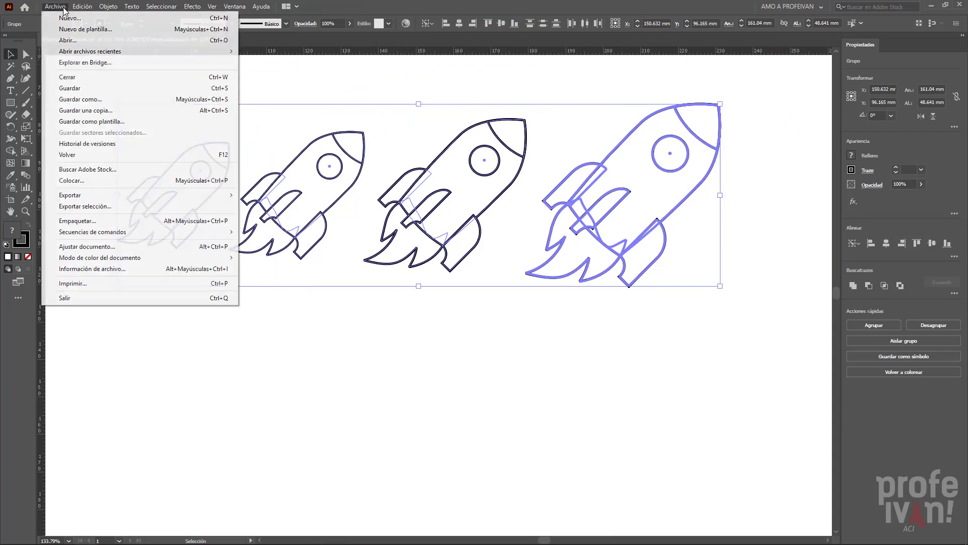
mouse_move(92, 231)
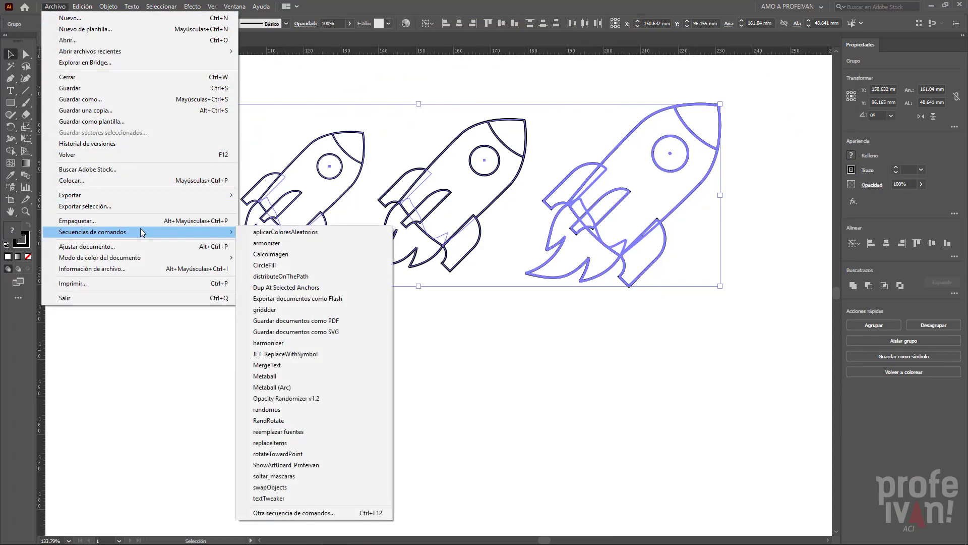
click(295, 343)
mouse_move(502, 172)
mouse_down()
mouse_move(759, 285)
mouse_move(770, 303)
mouse_up()
click(755, 417)
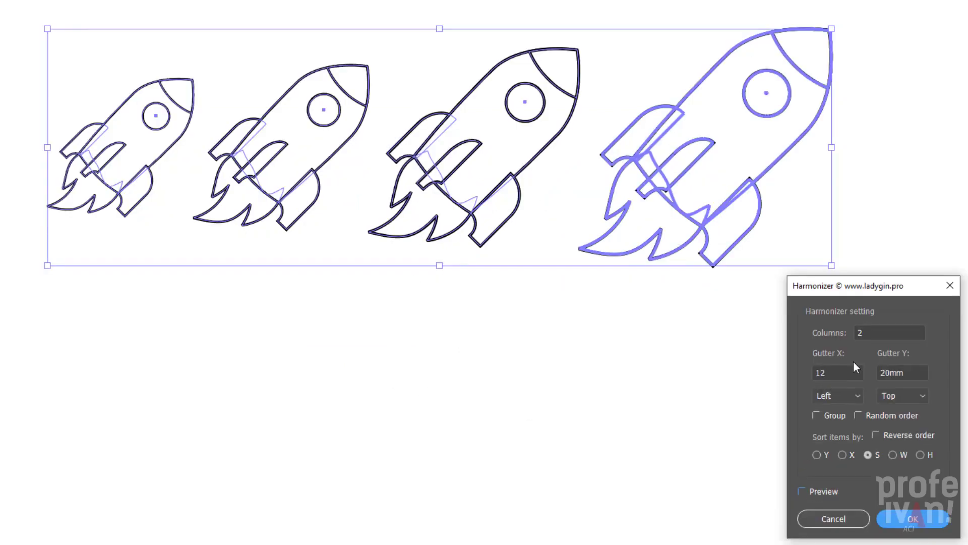
click(882, 335)
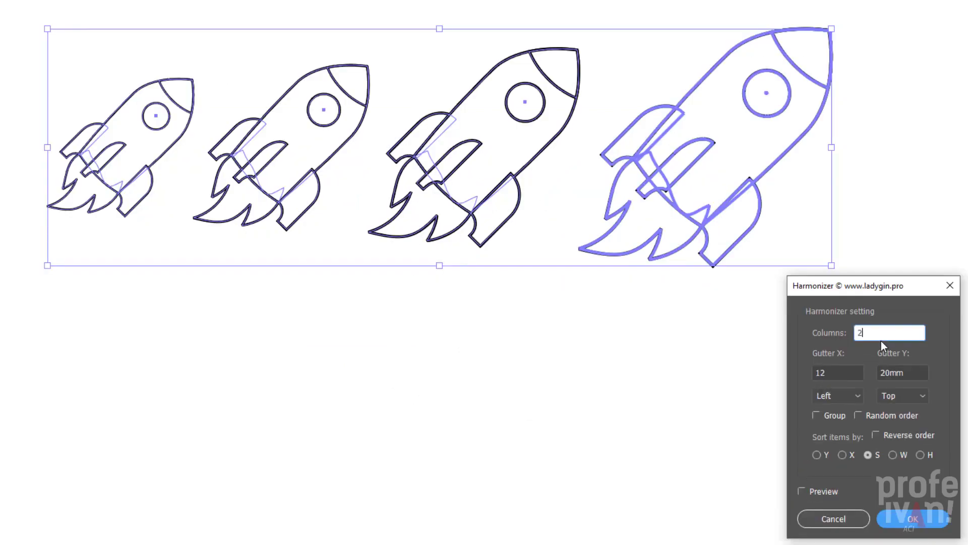
click(848, 372)
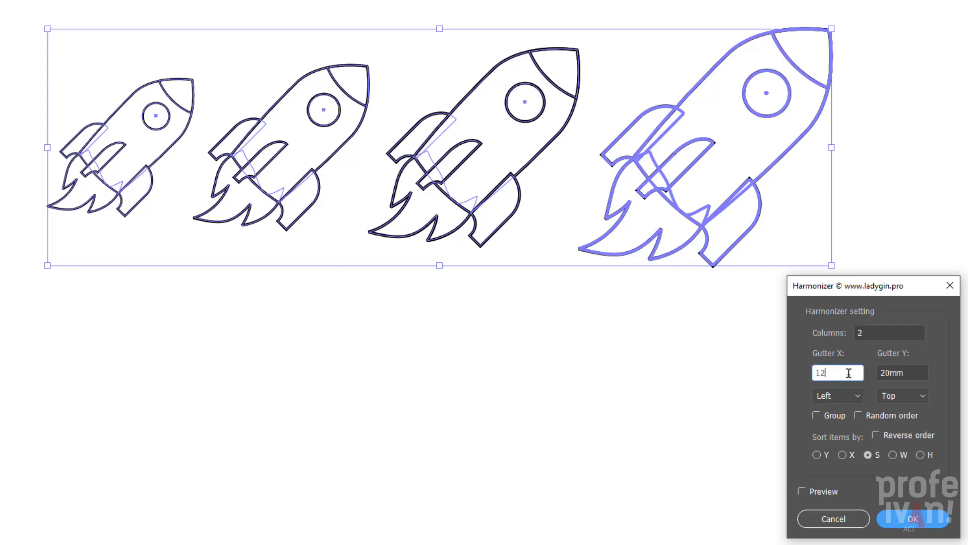
click(911, 373)
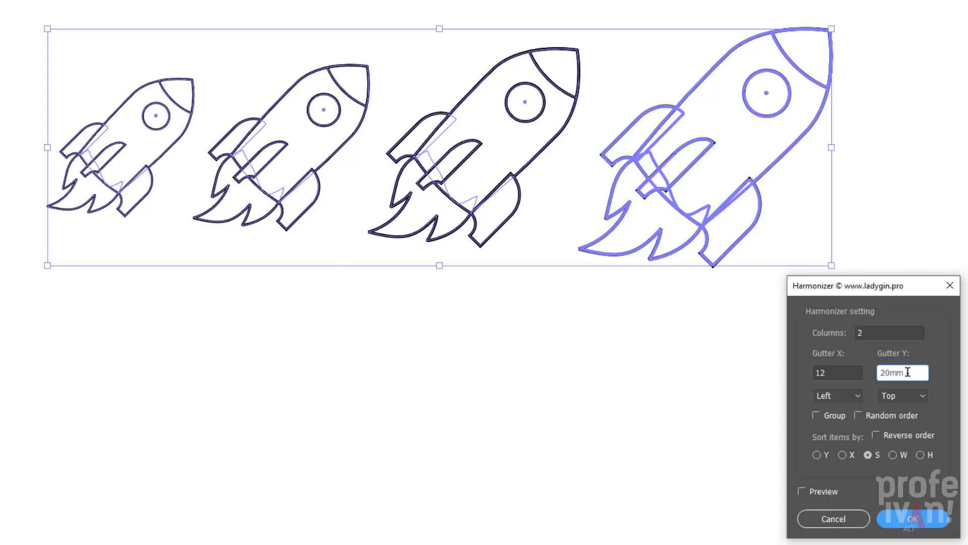
- Preview the grid, sort rockets by H in reverse order, and apply it
click(811, 492)
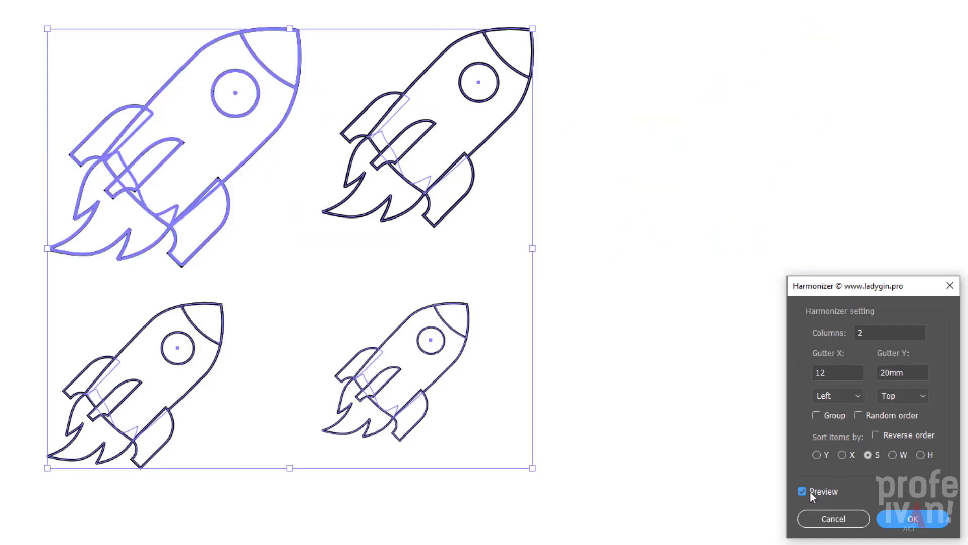
click(858, 416)
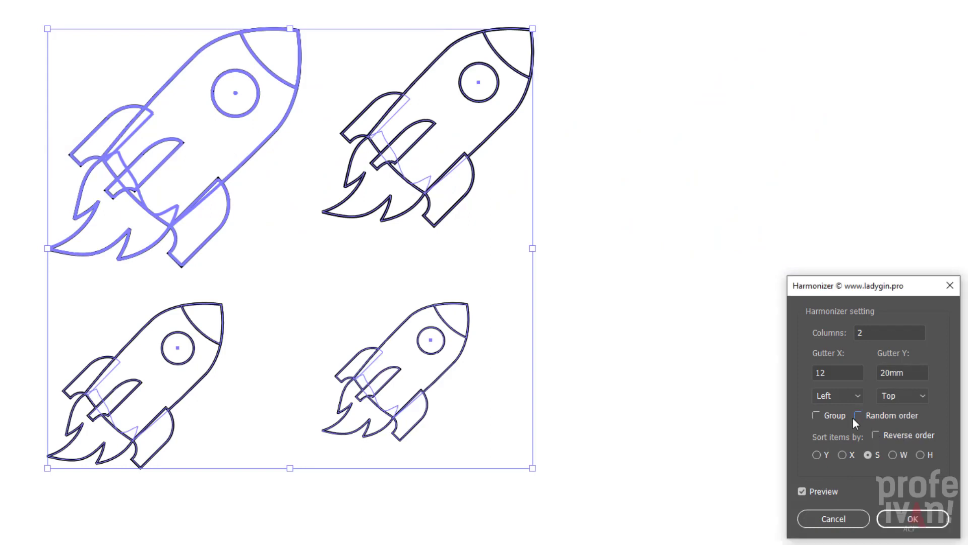
click(858, 414)
click(817, 455)
click(842, 454)
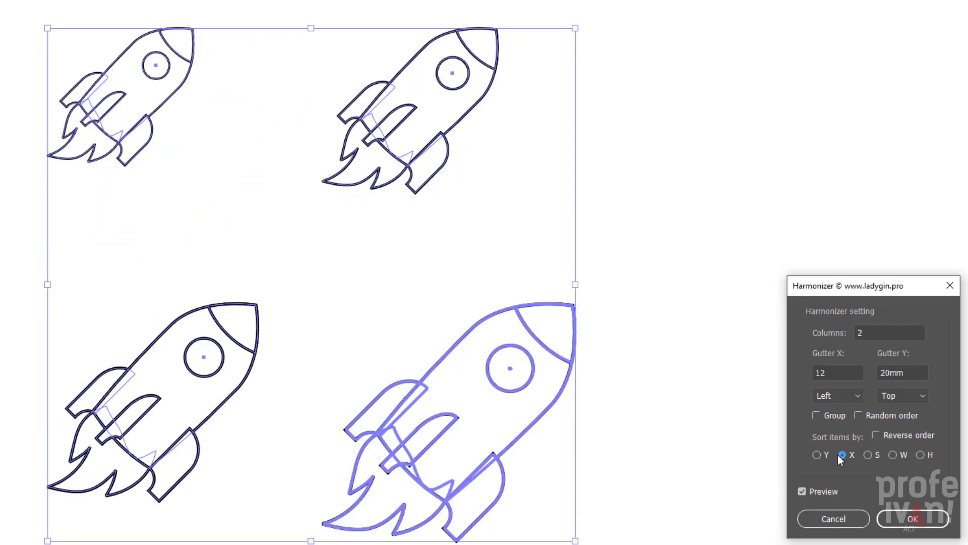
click(867, 454)
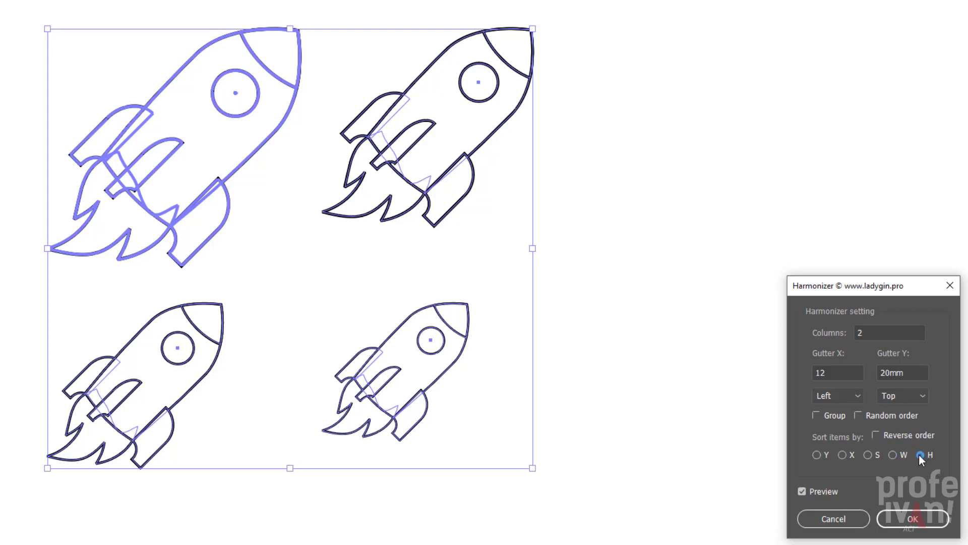
click(876, 435)
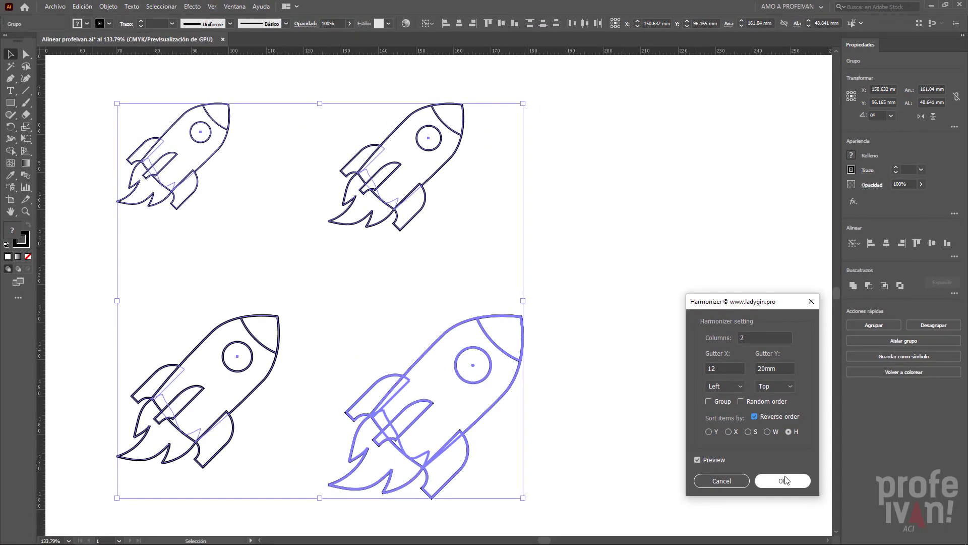
click(783, 480)
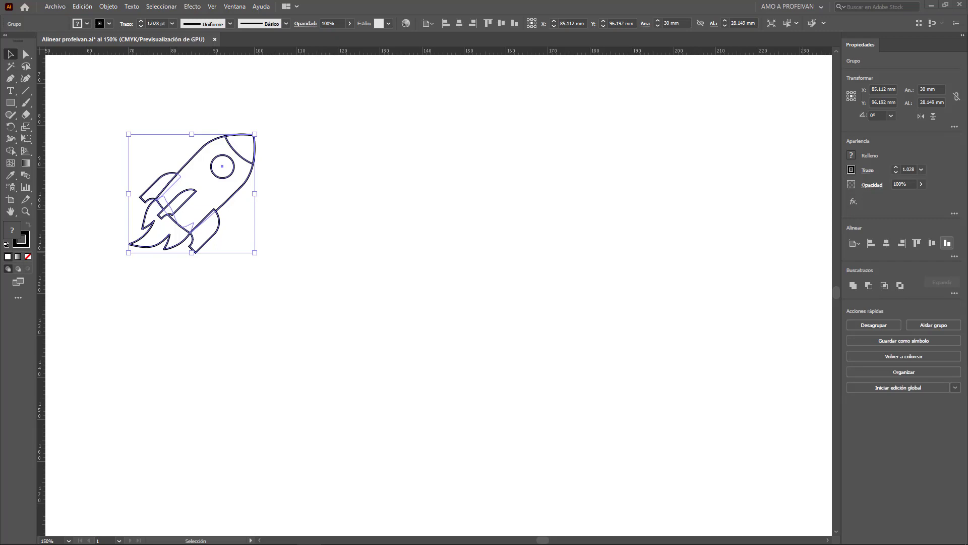
- With the lone 30 mm rocket selected, open the File > Scripts list
click(55, 6)
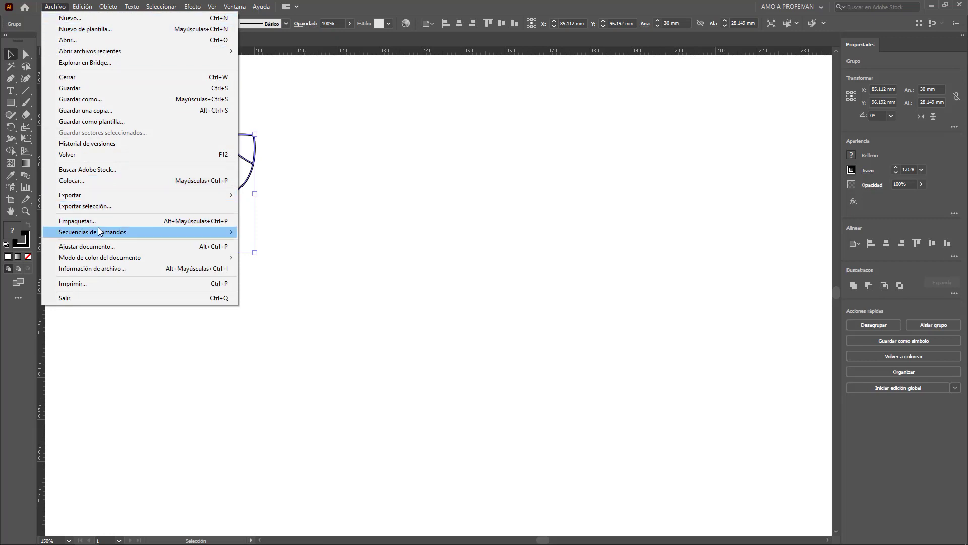
mouse_move(92, 232)
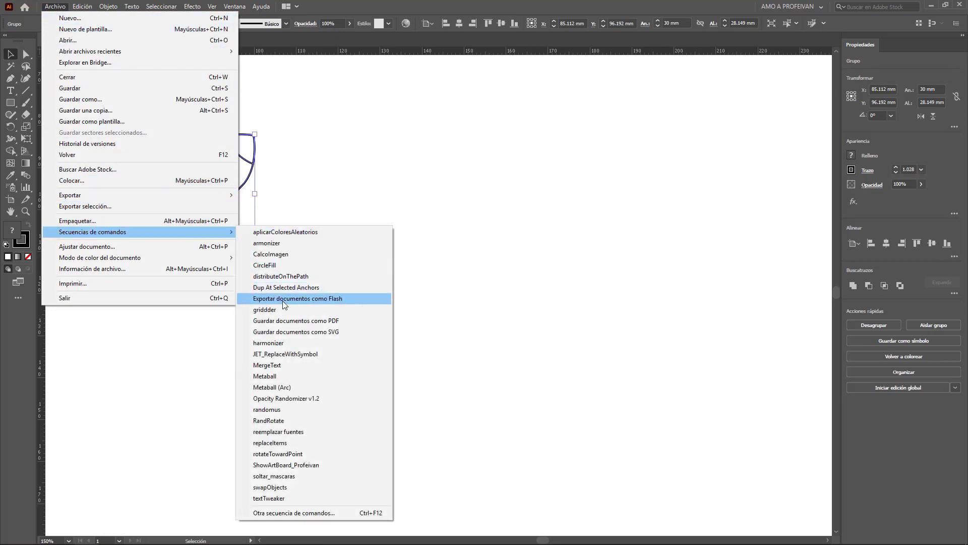
- Run griddder to tile the rocket into 3 columns by 4 rows, 6 mm gutters, crop marks off
click(282, 311)
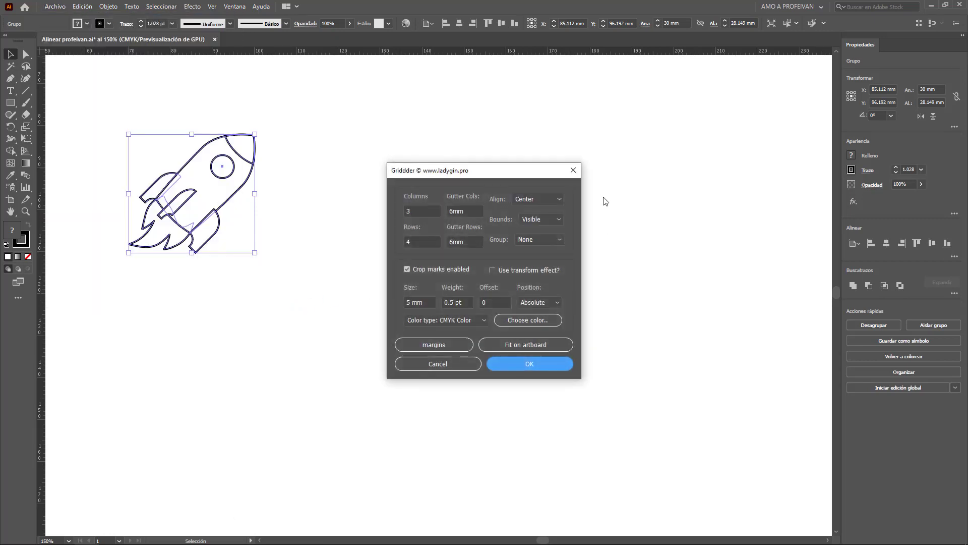
drag(726, 140, 773, 79)
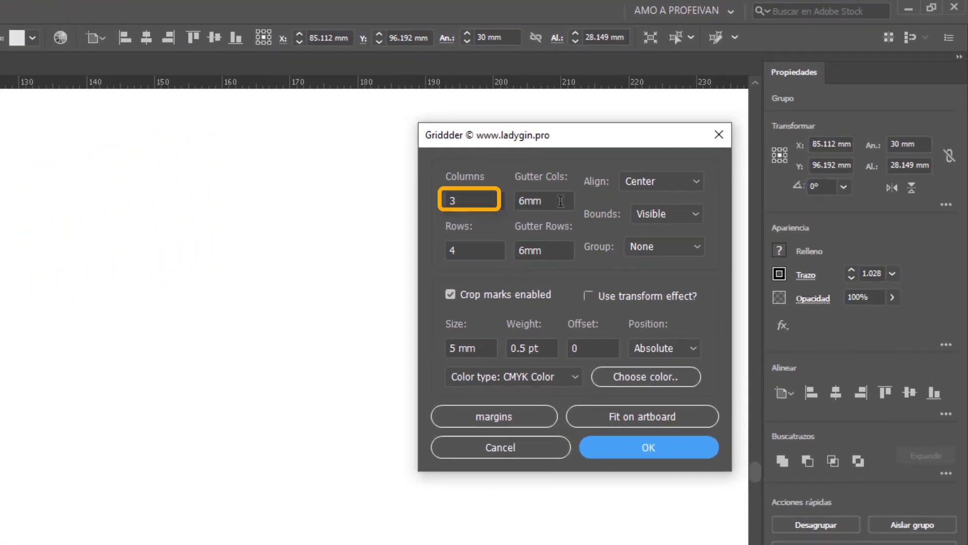
click(450, 294)
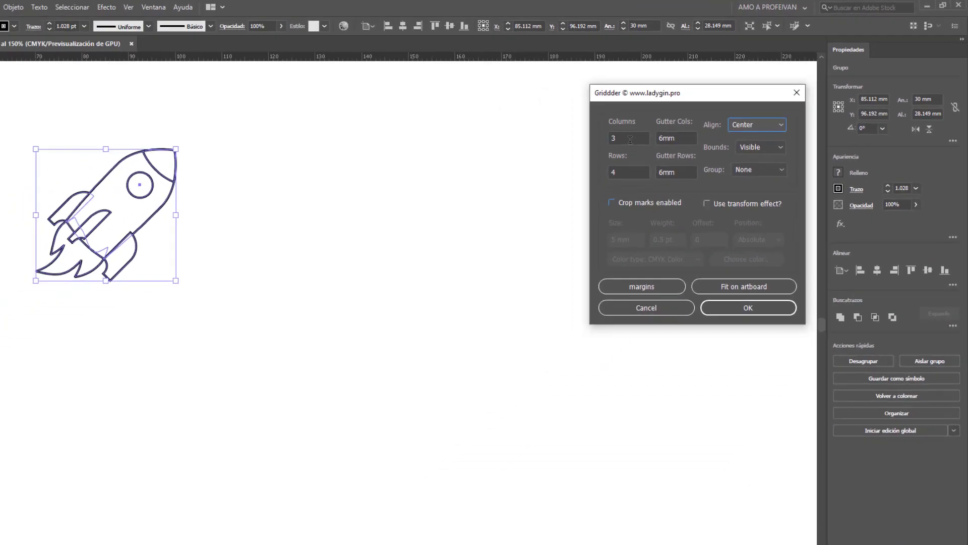
click(706, 125)
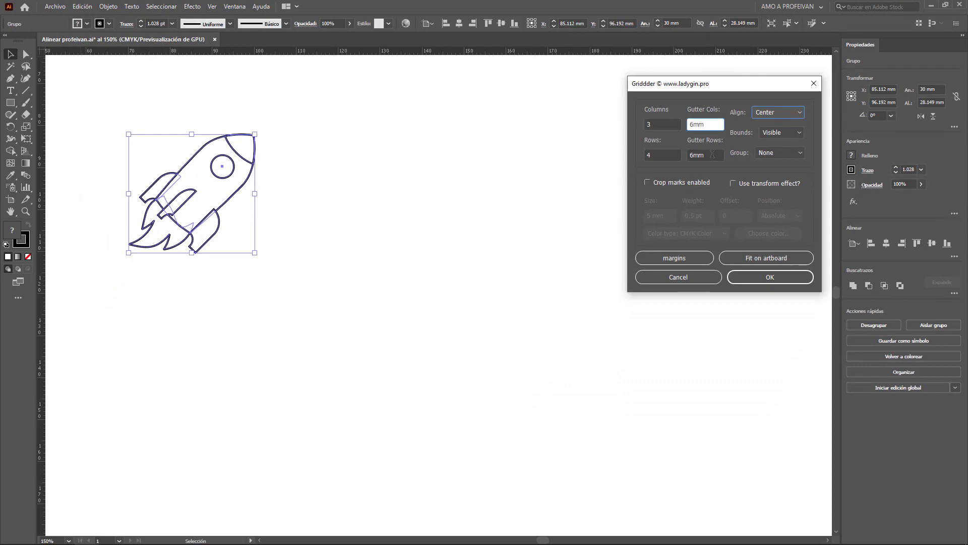
click(706, 155)
click(770, 277)
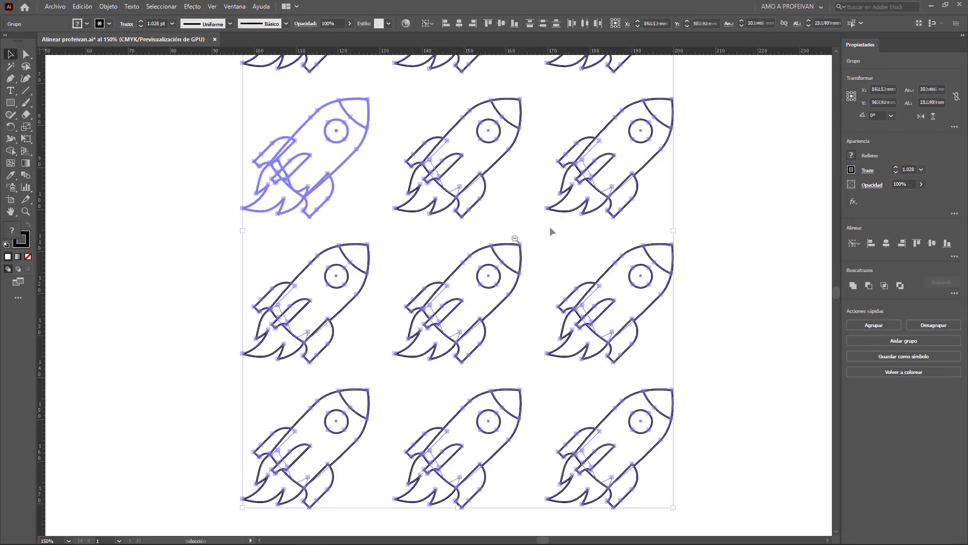
key(ctrl+1)
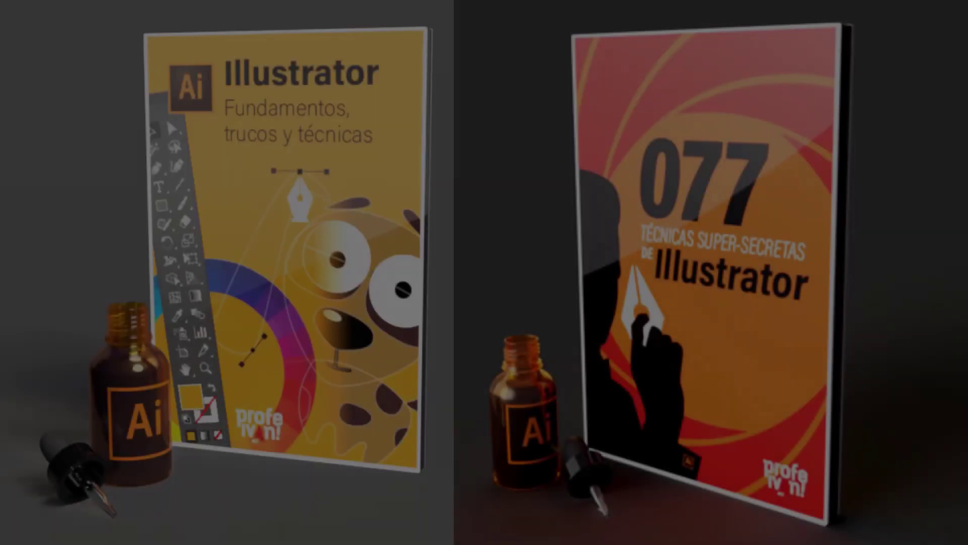